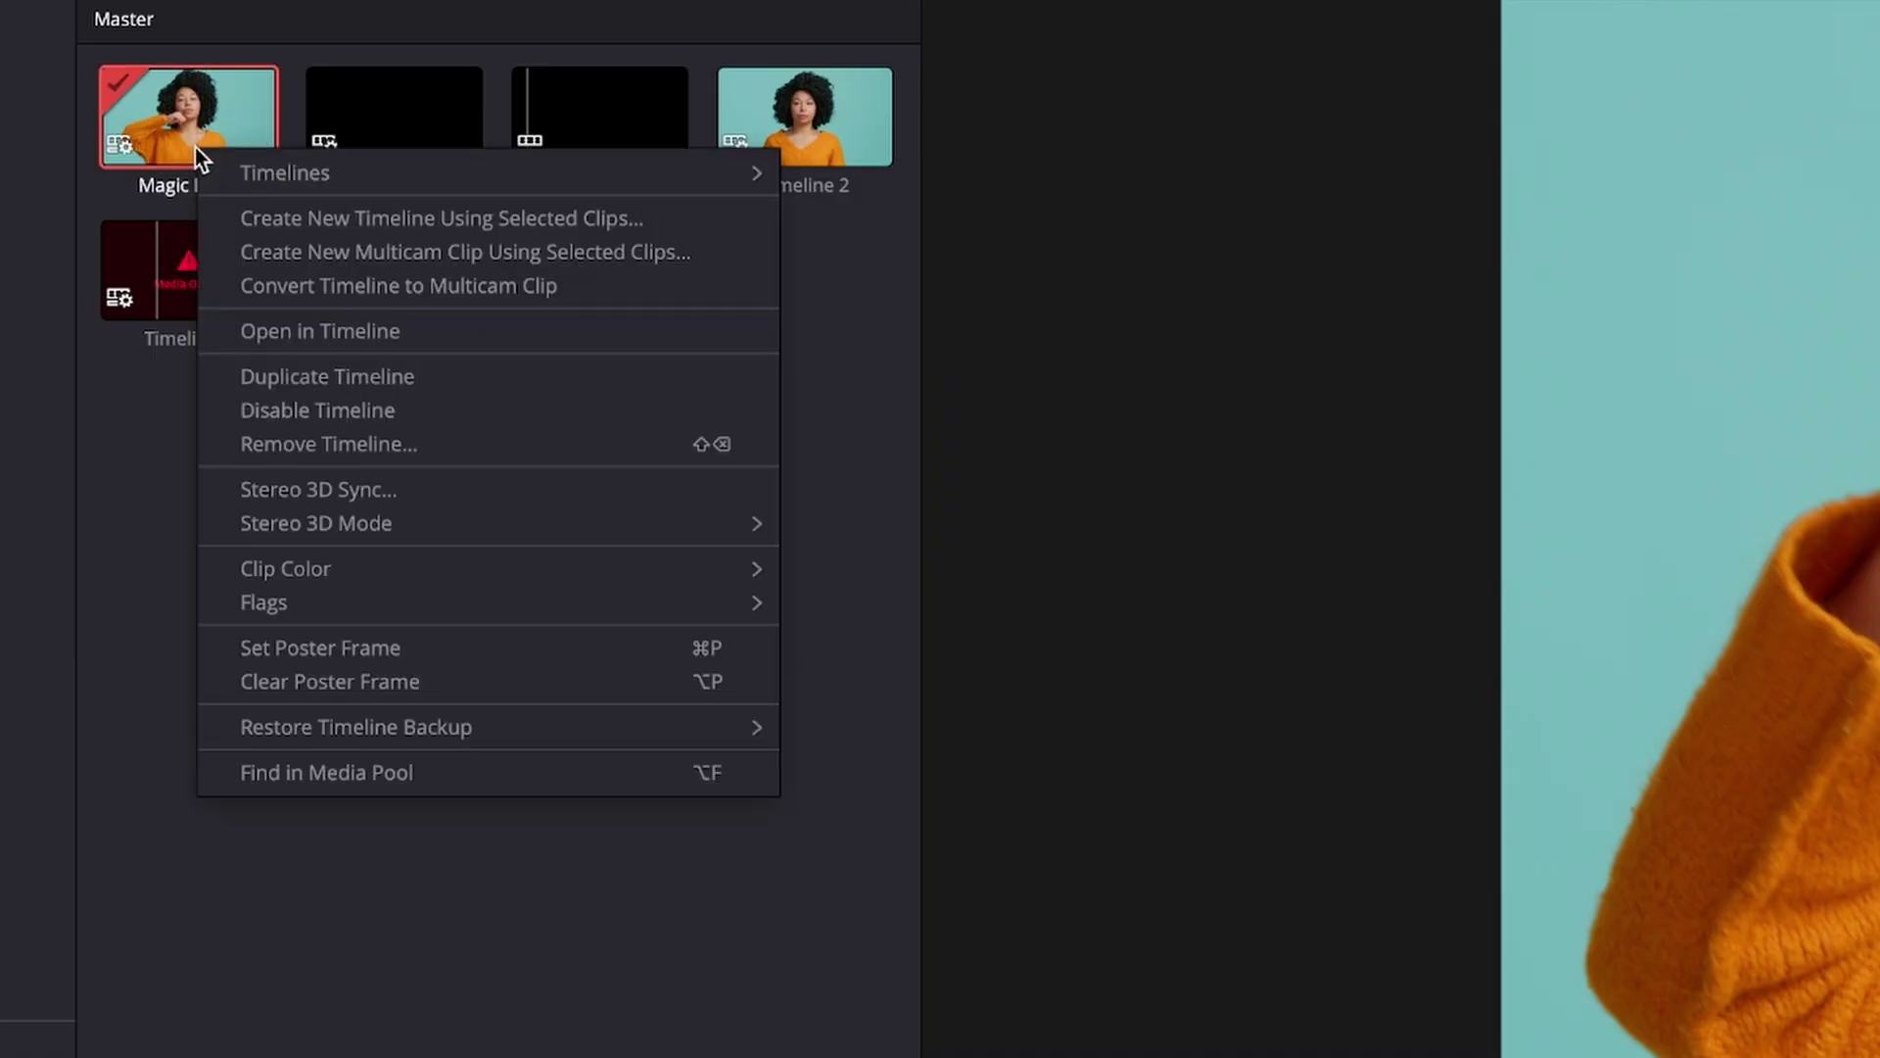
Bring up the Timelines submenu for the Magic Mask timeline in the Media Pool.
{"action": "mouse_move", "coordinate": [298, 171]}
{"action": "left_click", "coordinate": [966, 171]}
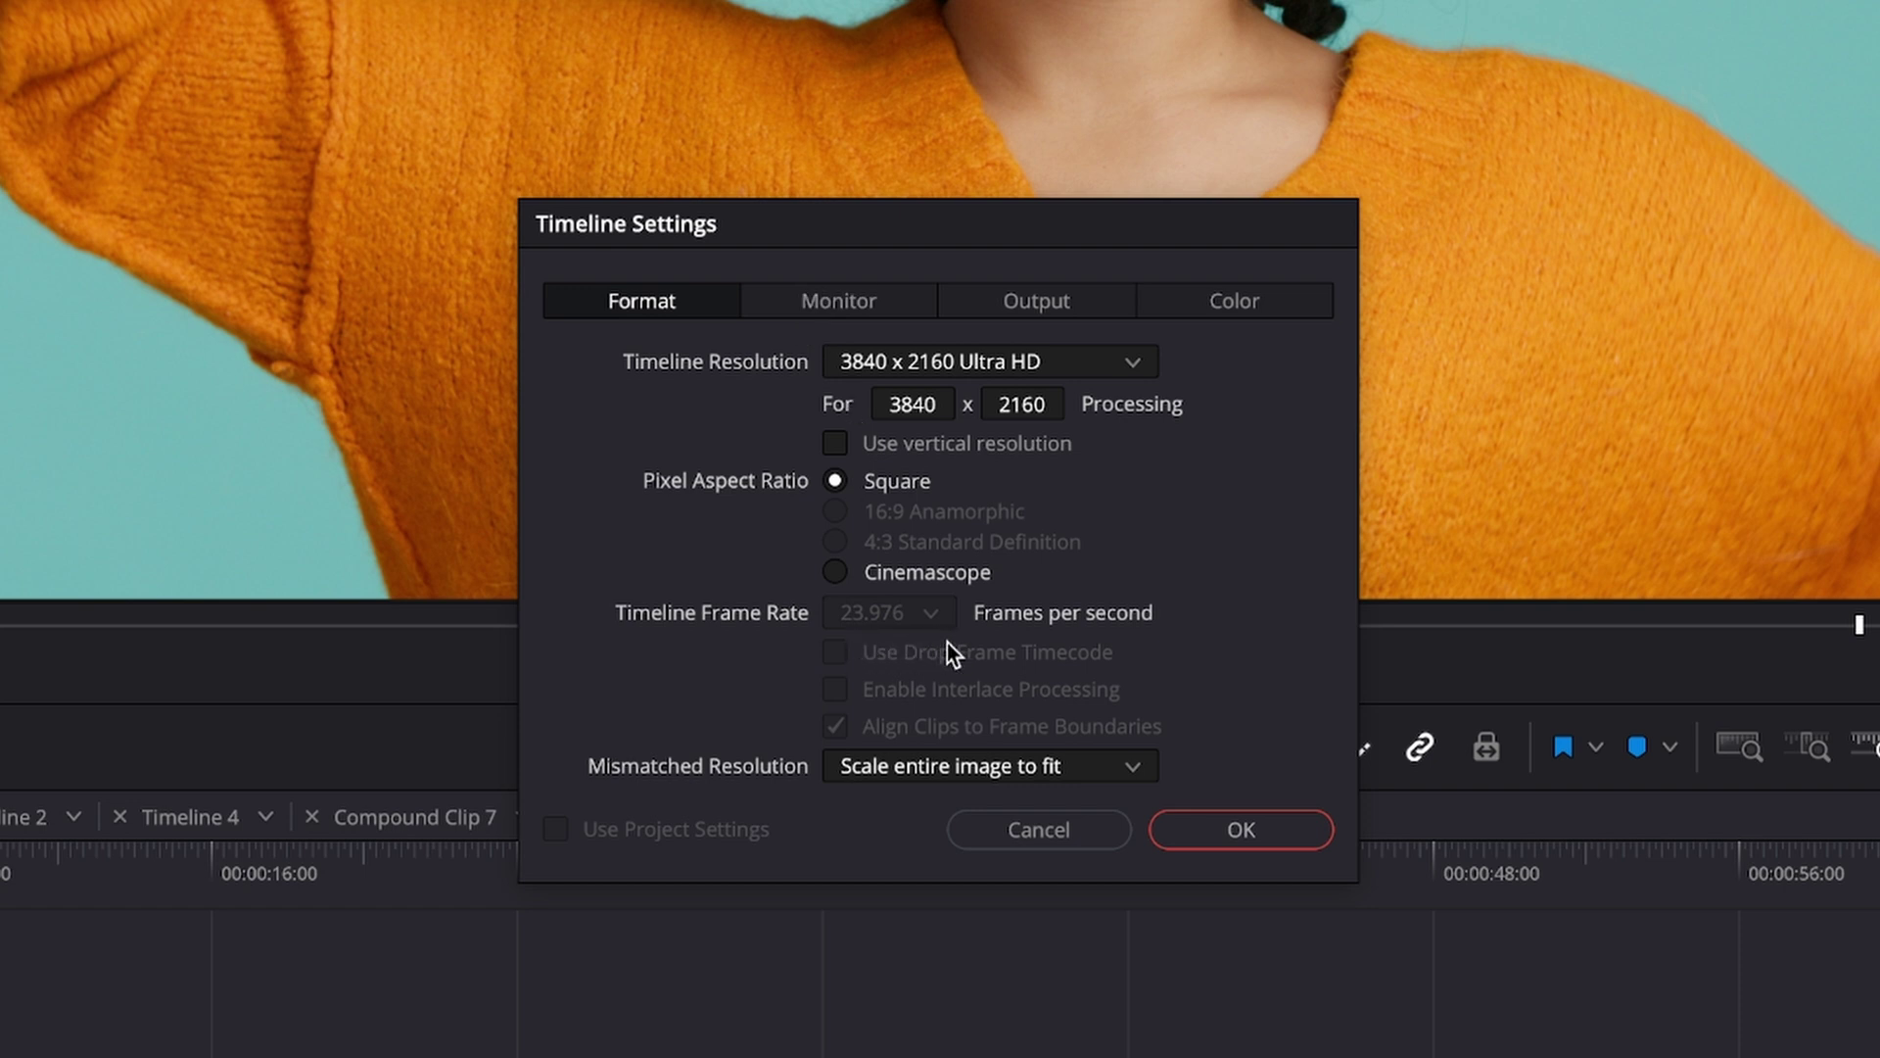
{"action": "key", "text": "Return"}
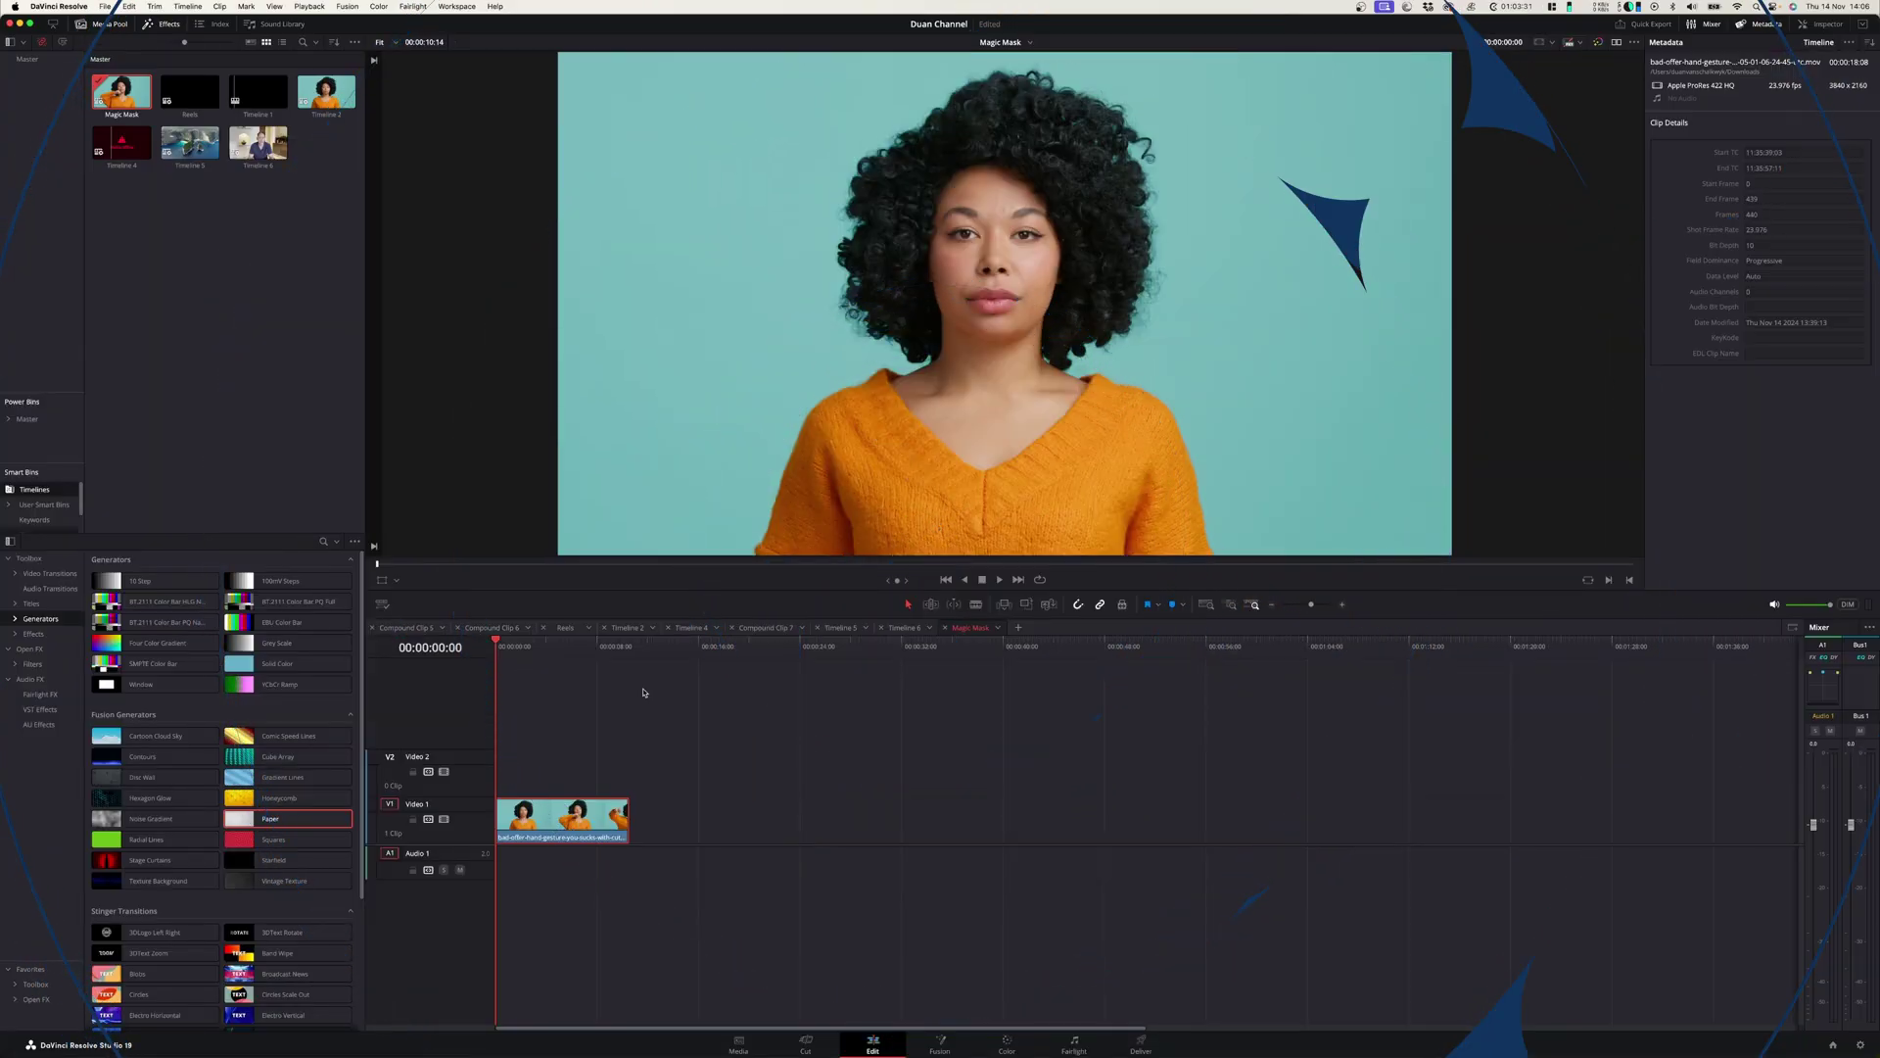
{"action": "left_click_drag", "start_coordinate": [519, 646], "coordinate": [620, 649]}
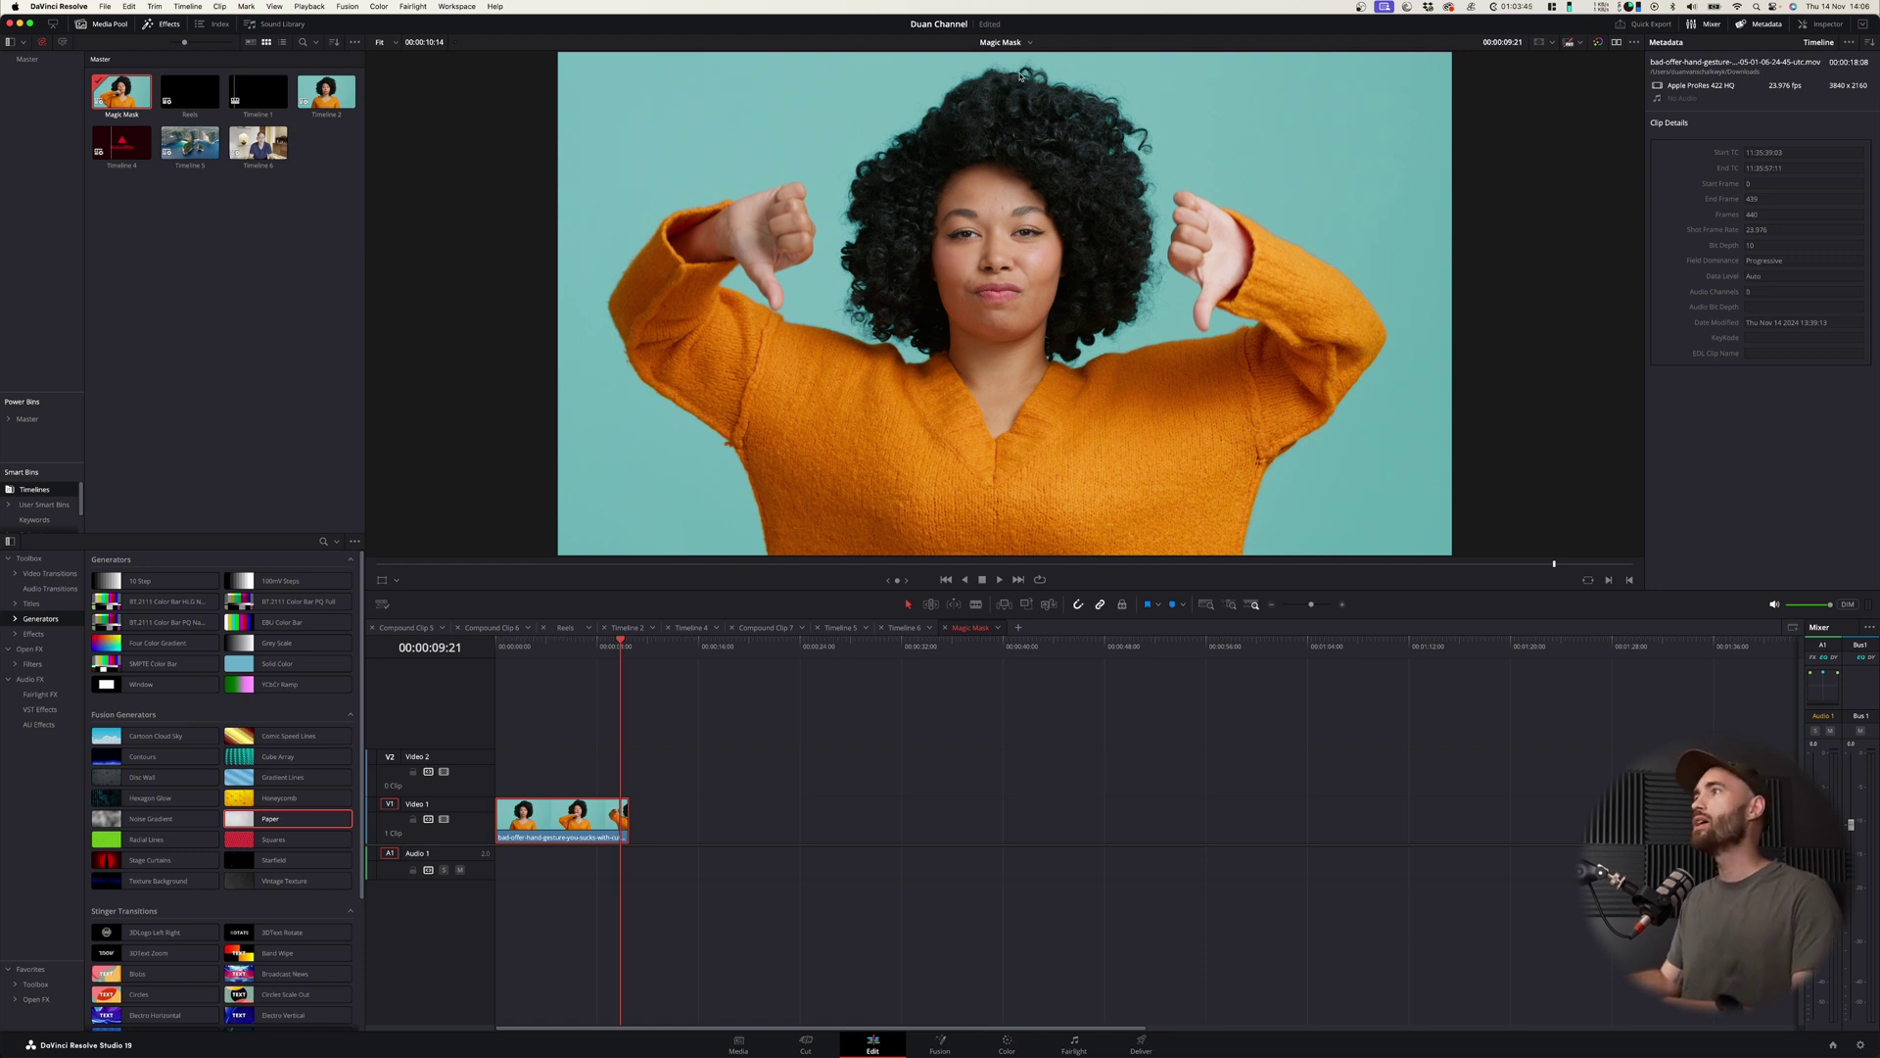
{"action": "left_click", "coordinate": [546, 690]}
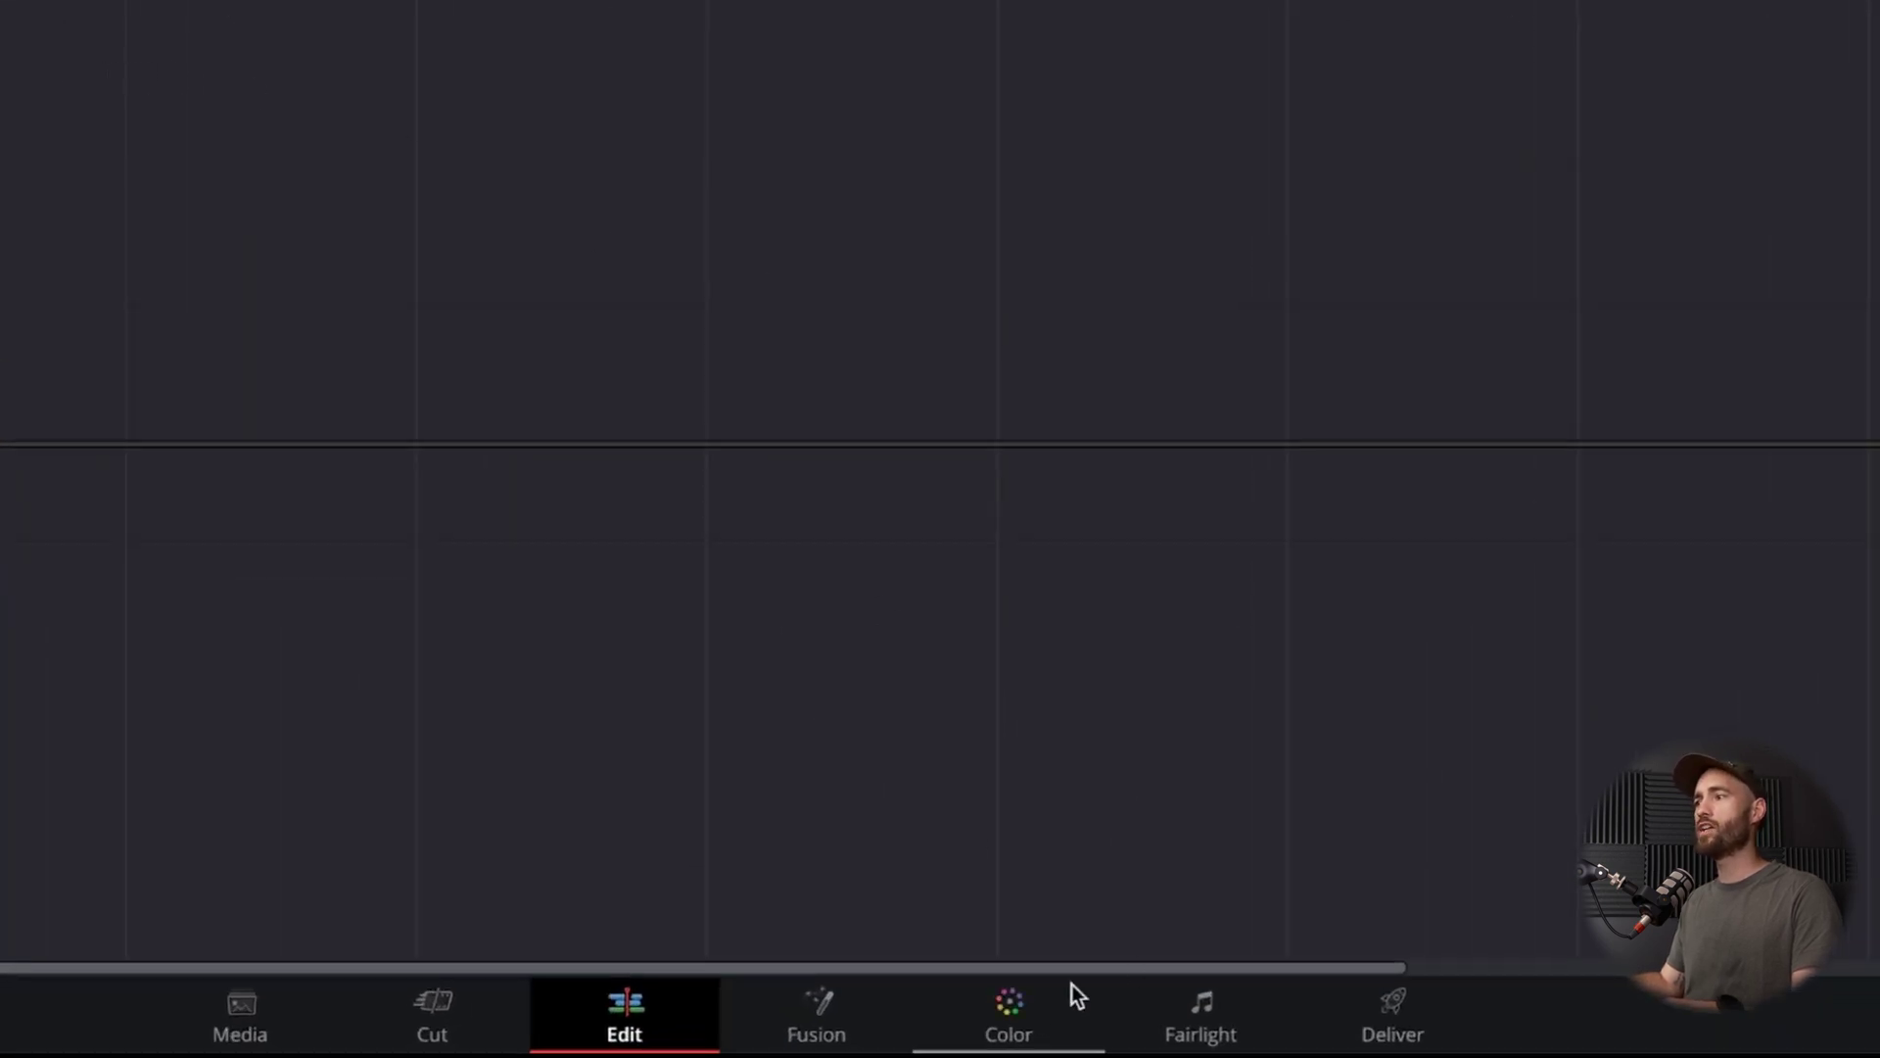
{"action": "left_click", "coordinate": [1008, 1022]}
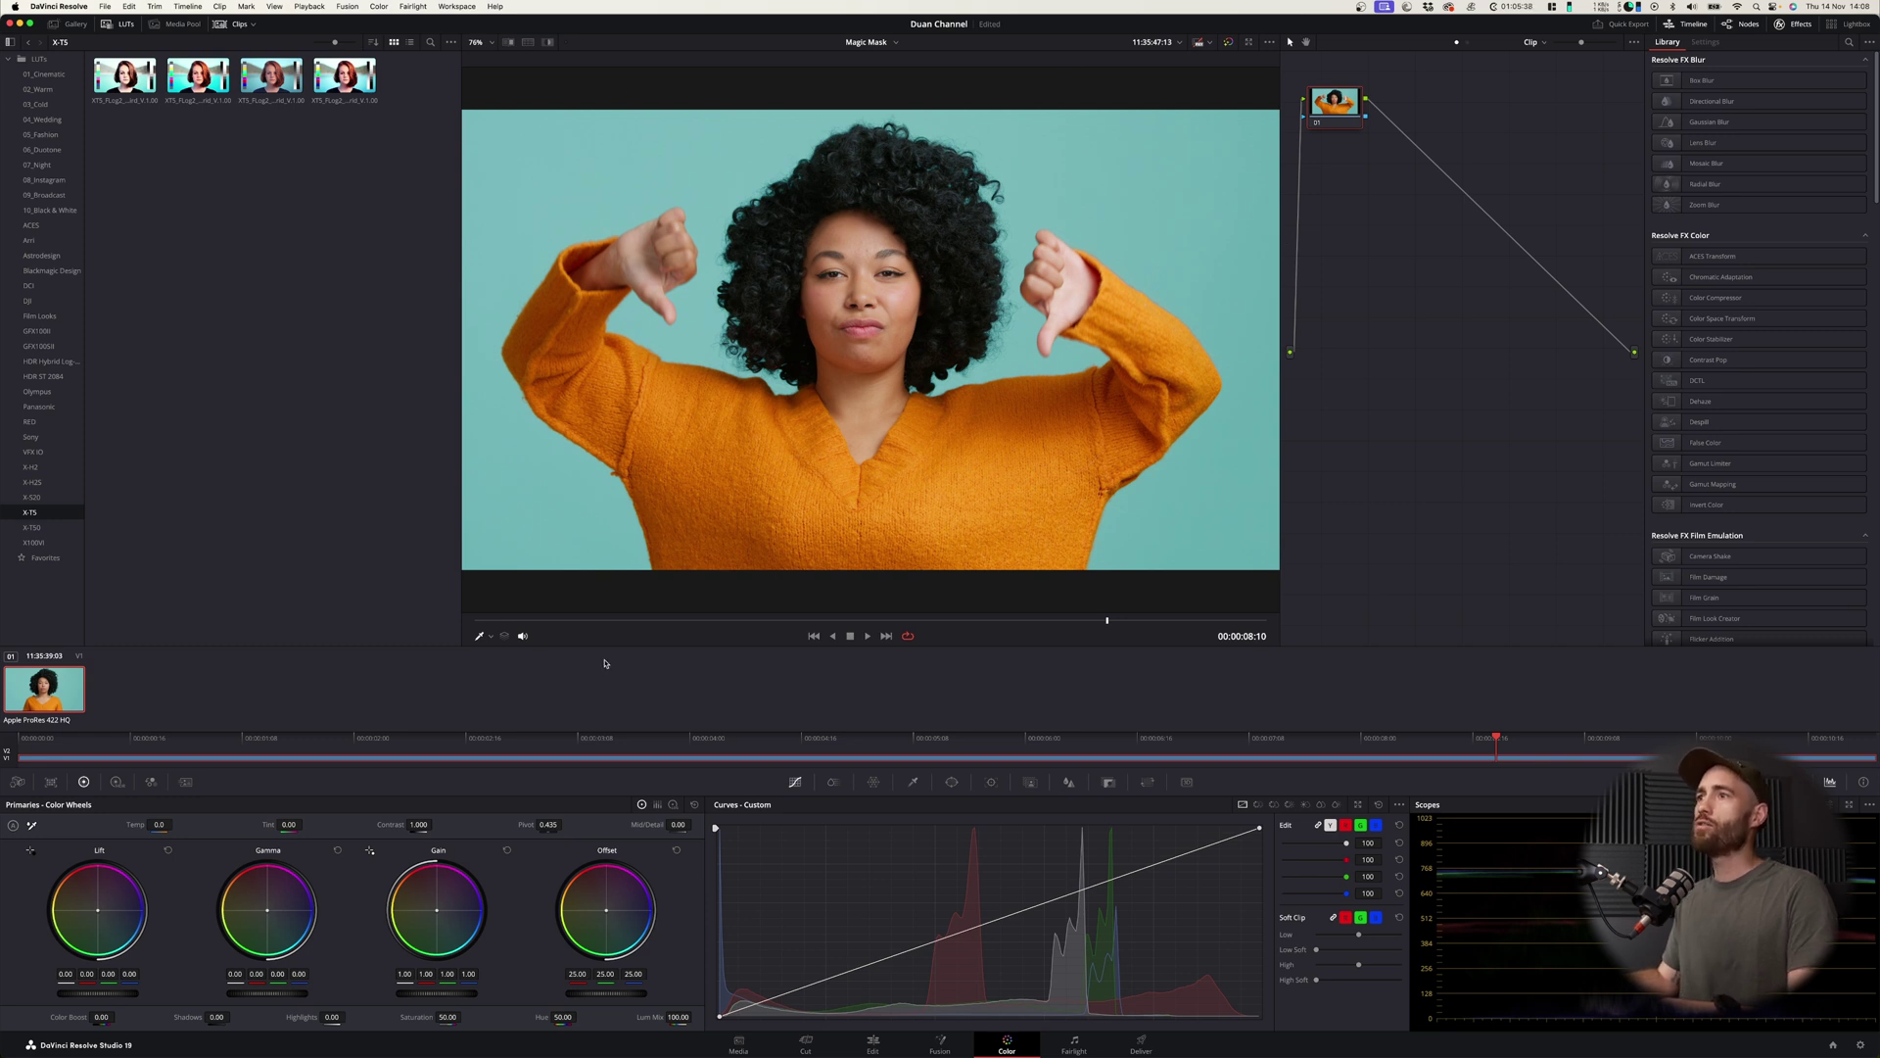
Preview the woman's clip through her arm raise, then return to its opening frames.
{"action": "left_click", "coordinate": [525, 621]}
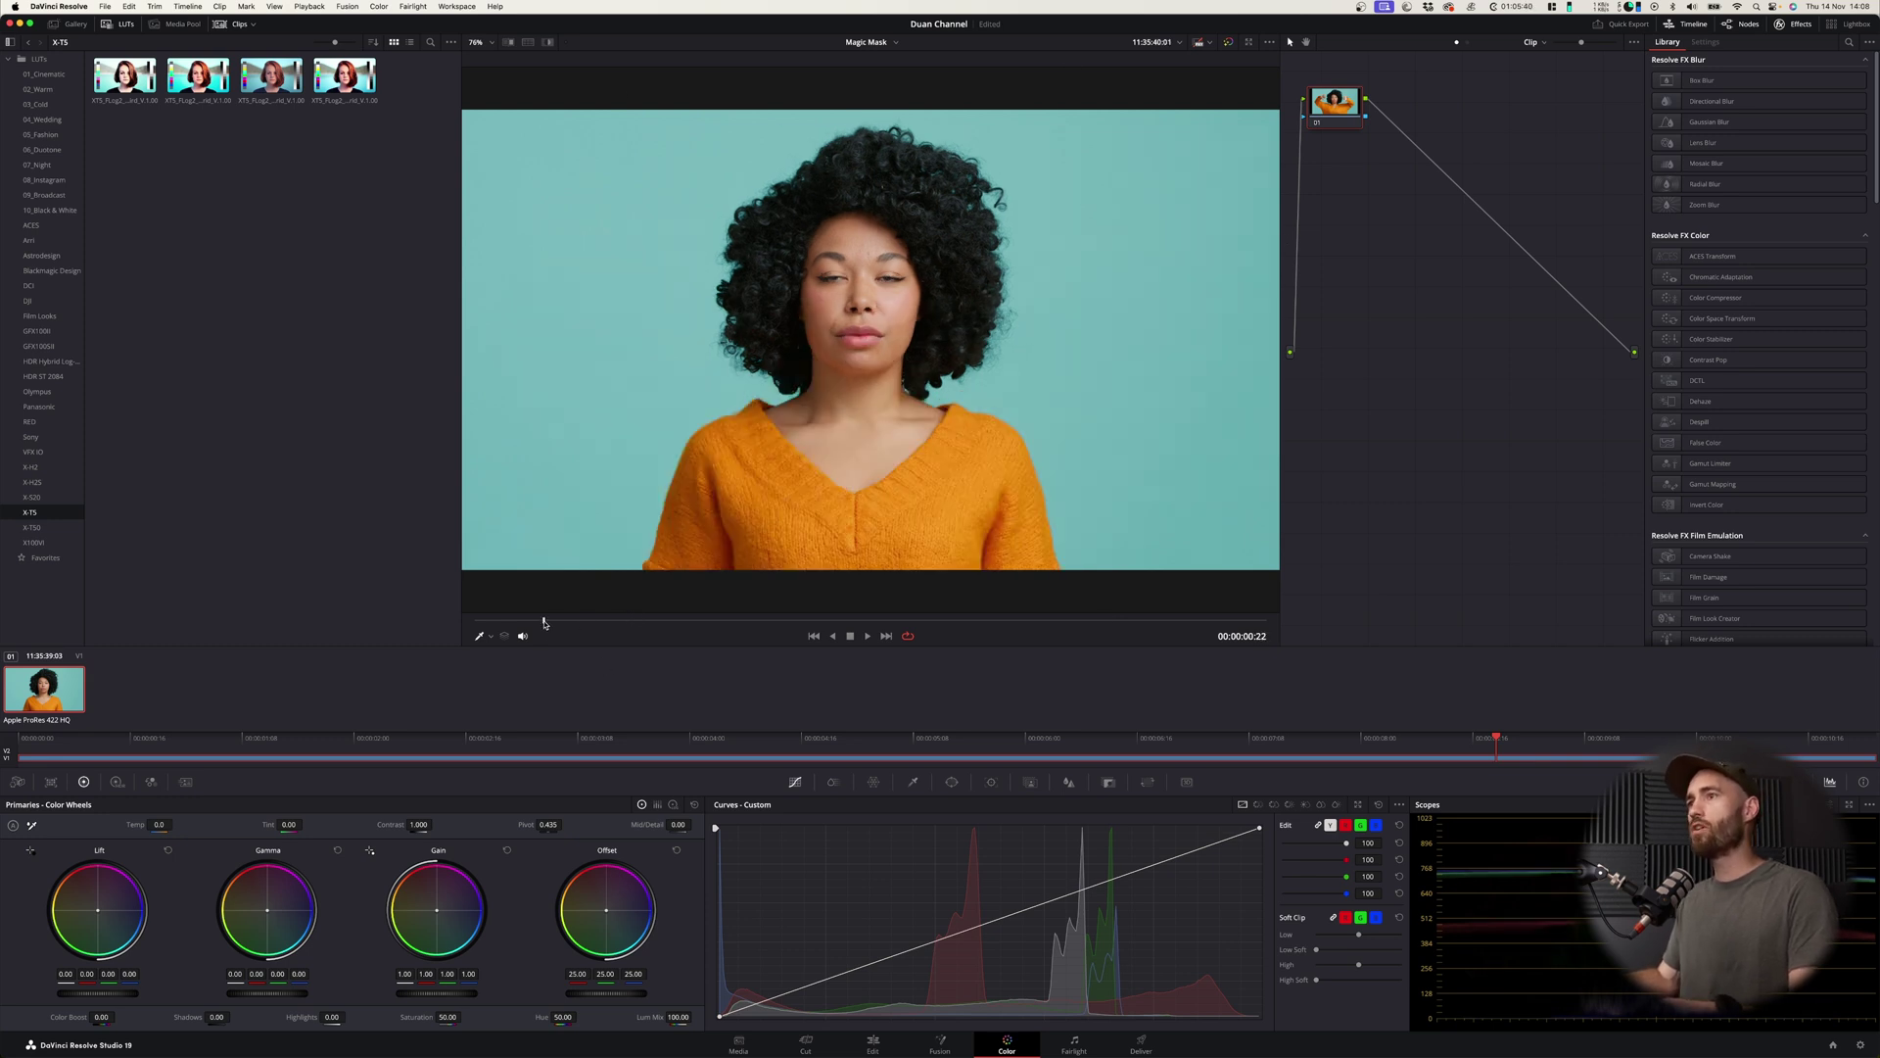
{"action": "left_click_drag", "start_coordinate": [525, 621], "coordinate": [882, 621]}
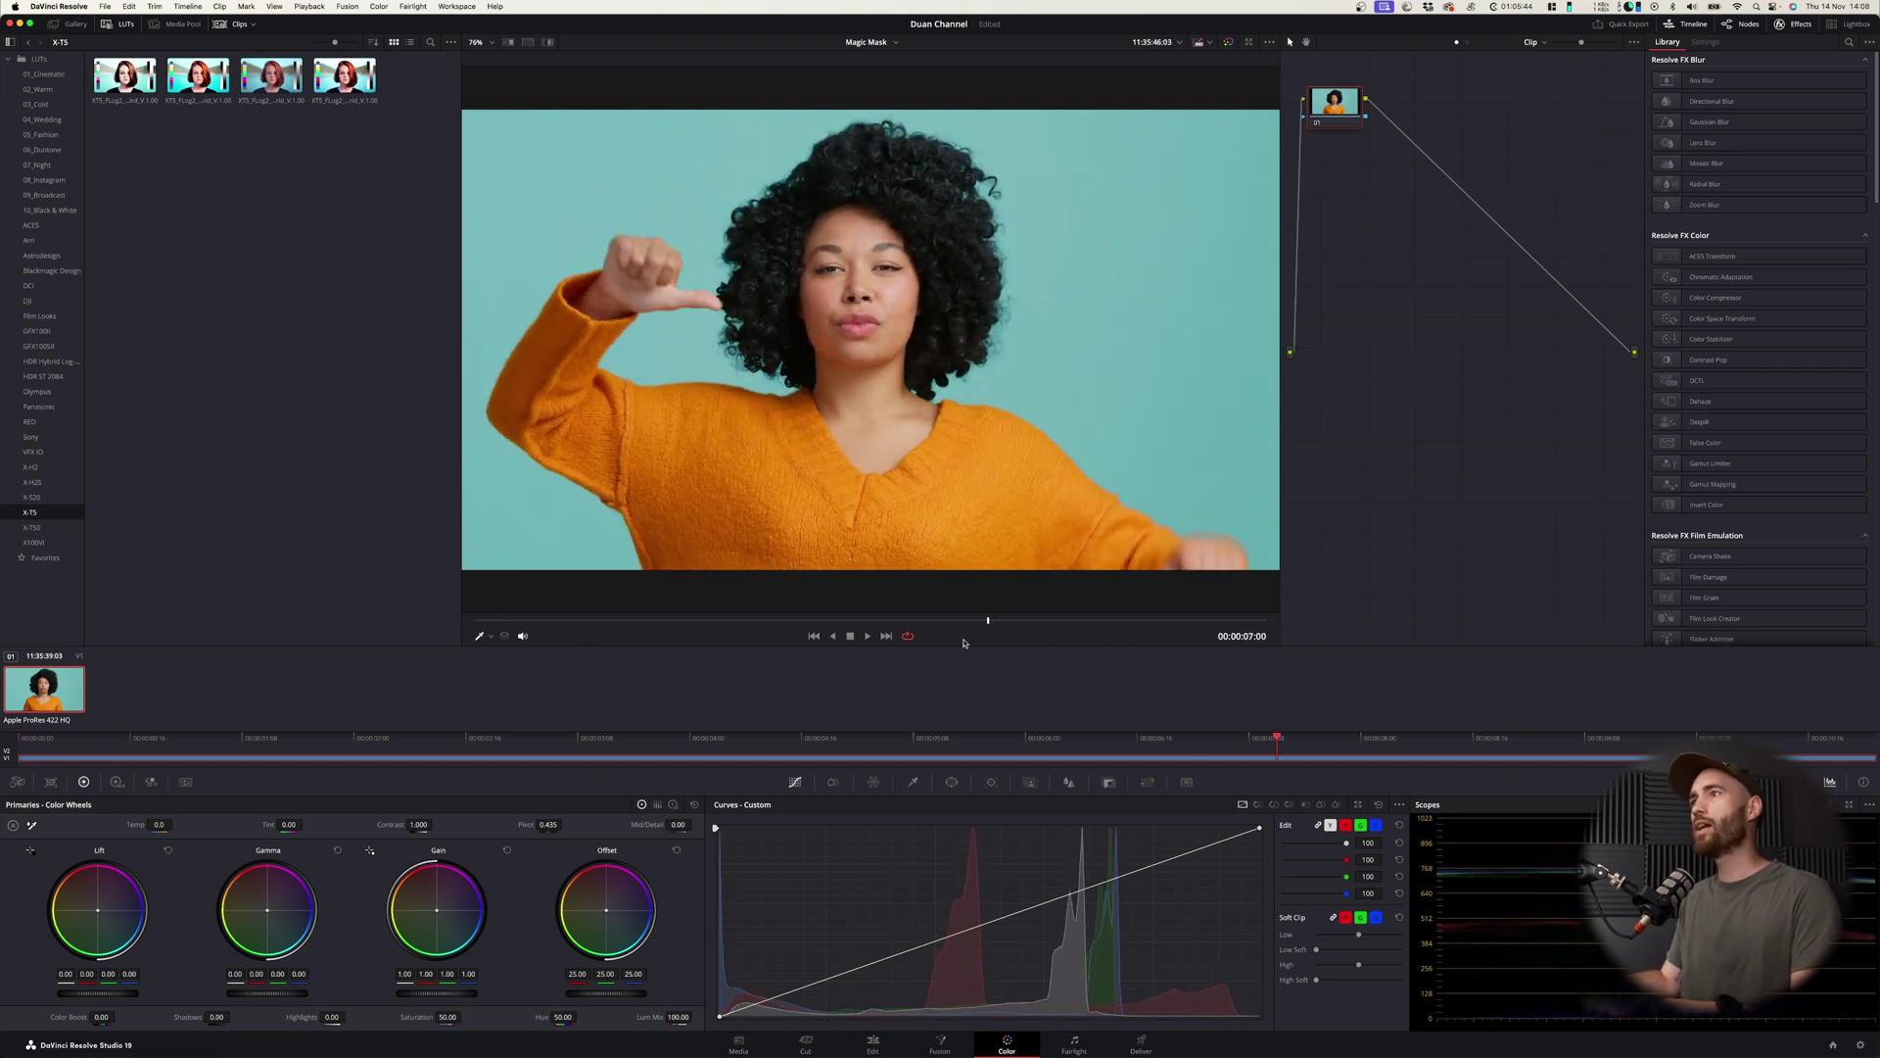
{"action": "left_click", "coordinate": [524, 621]}
{"action": "left_click", "coordinate": [478, 621]}
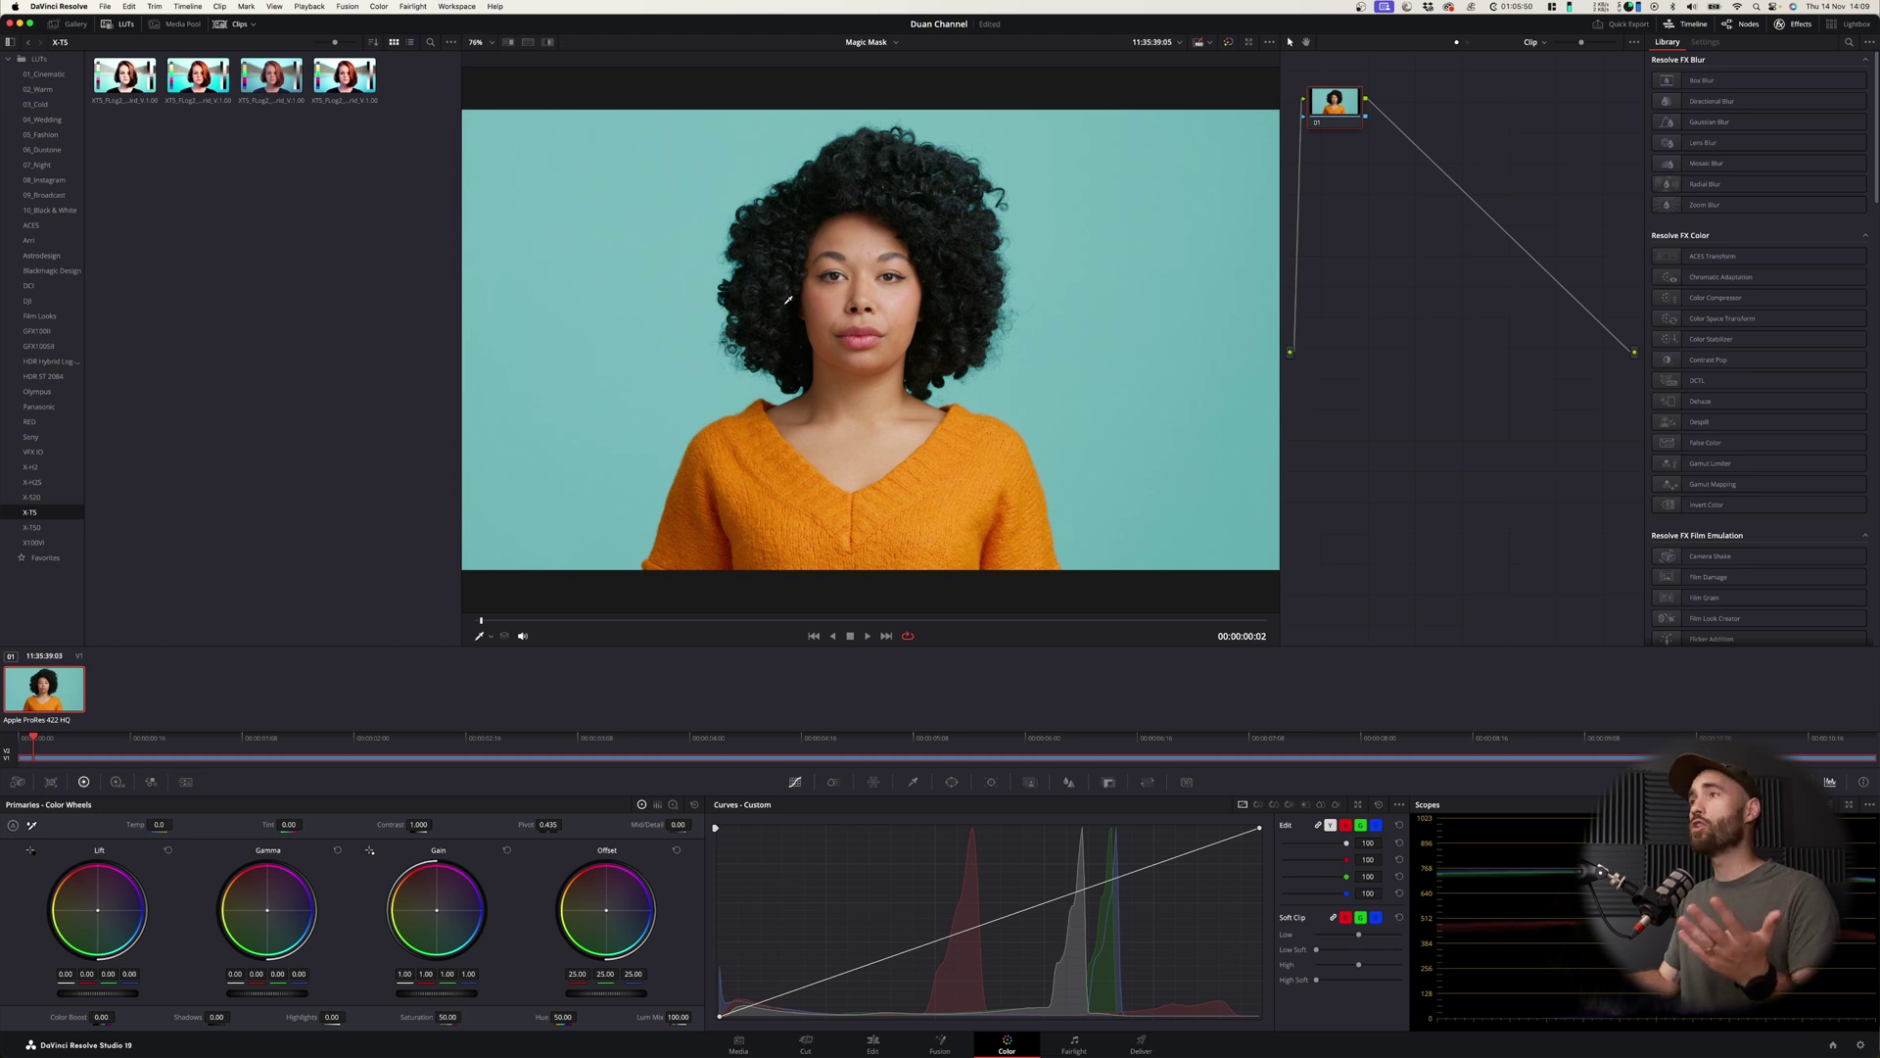
{"action": "mouse_move", "coordinate": [481, 621]}
{"action": "left_mouse_down"}
{"action": "mouse_move", "coordinate": [638, 621]}
{"action": "mouse_move", "coordinate": [484, 621]}
{"action": "left_mouse_up"}
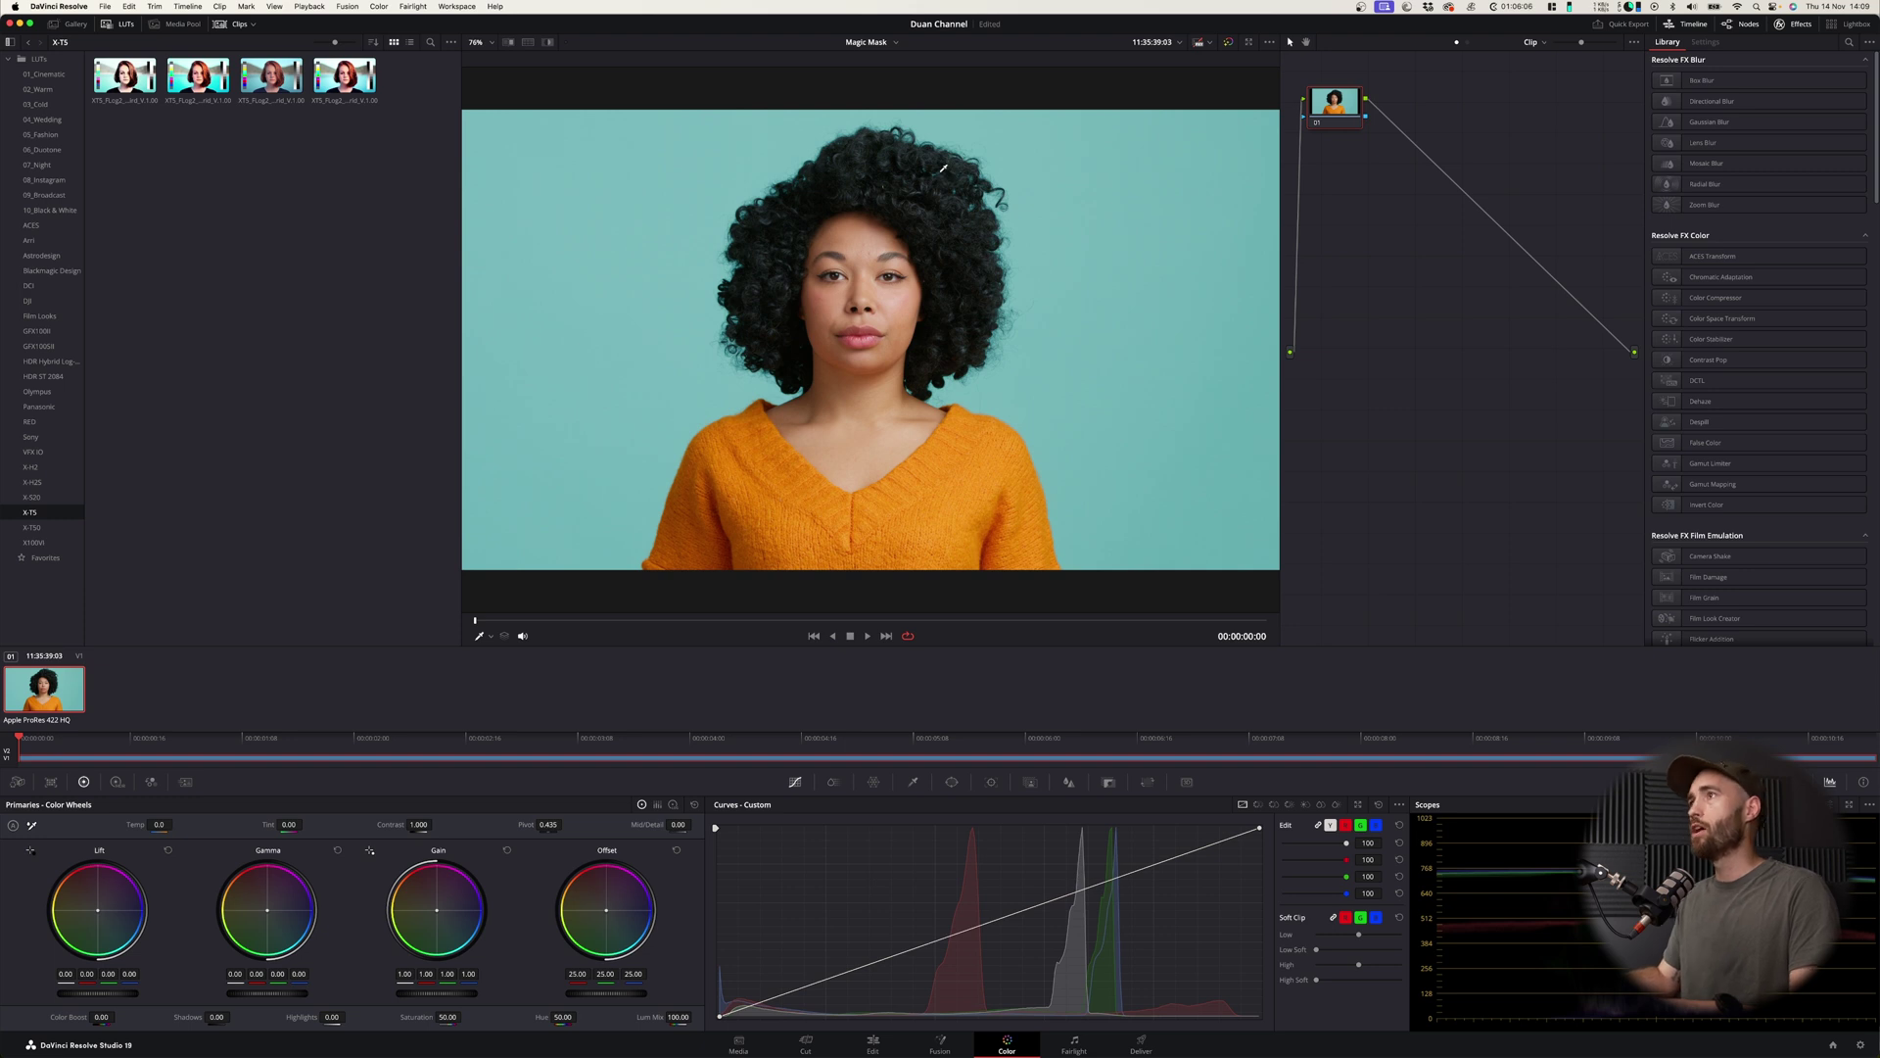
{"action": "left_click", "coordinate": [1031, 783]}
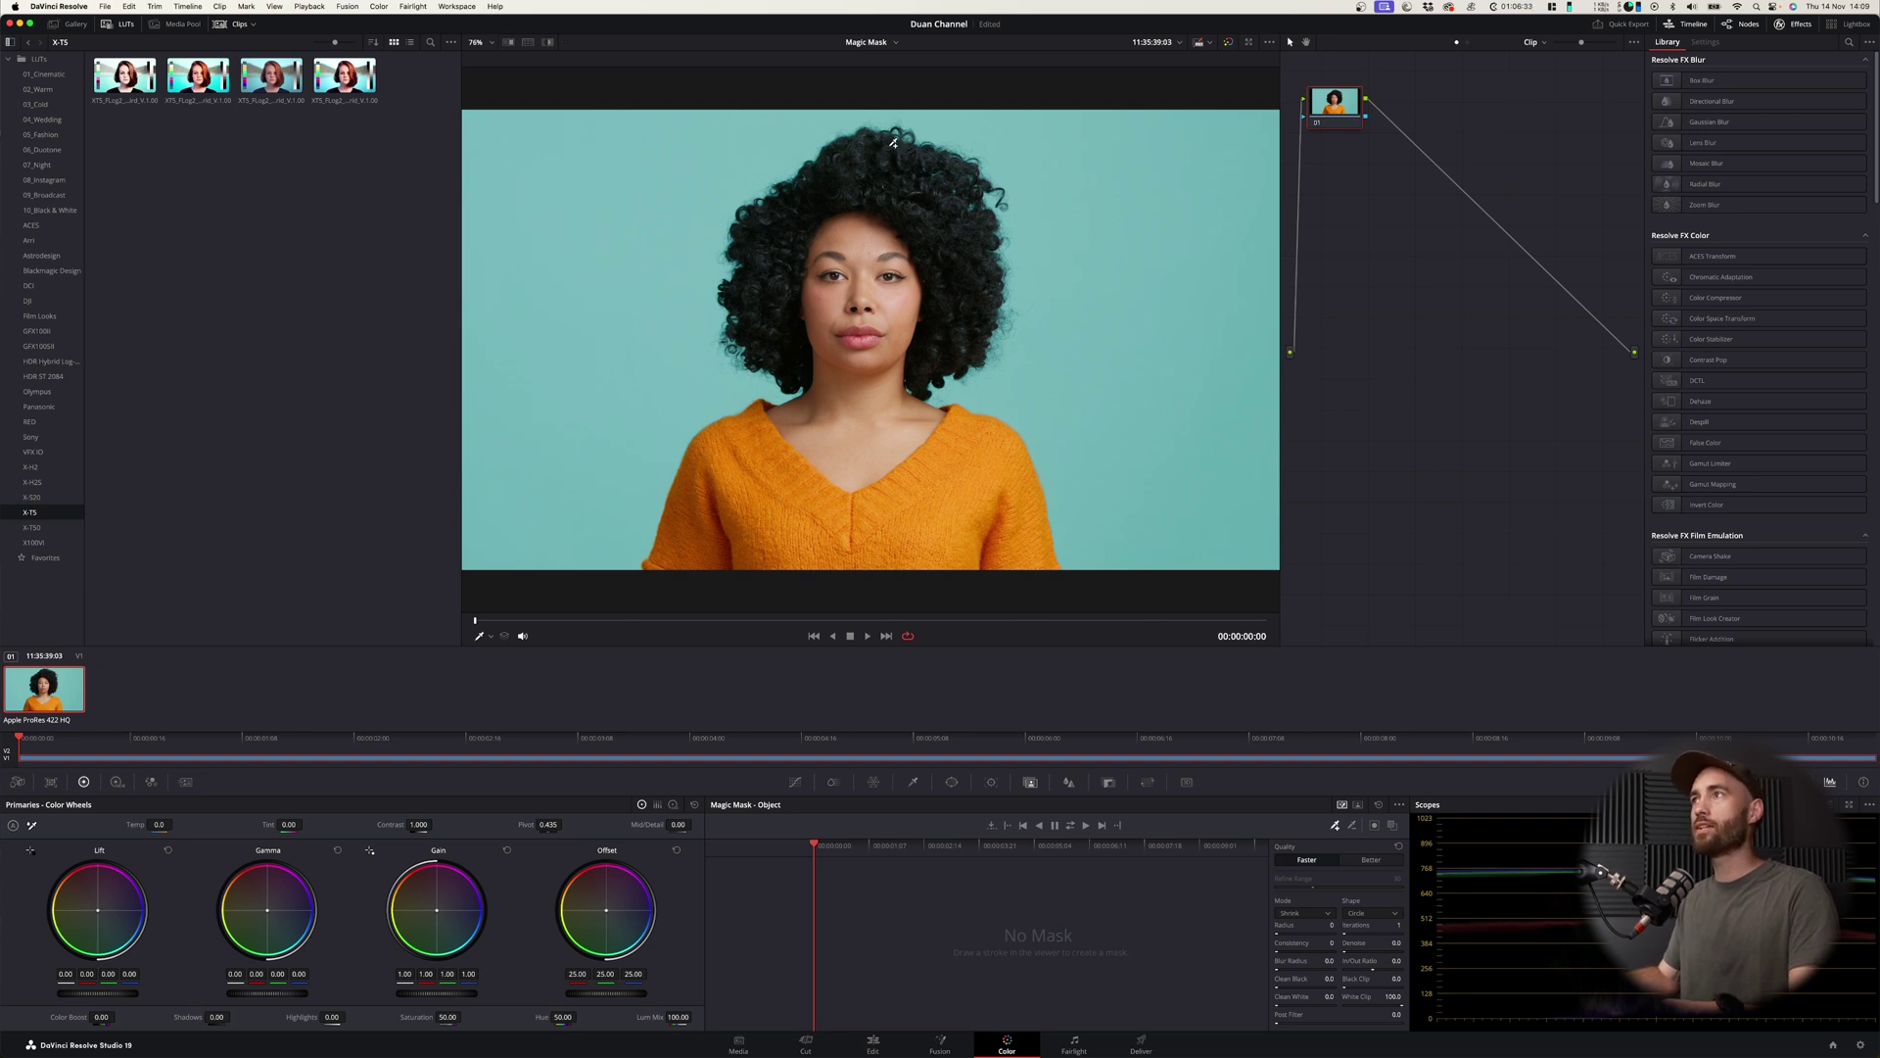
Trace one Magic Mask stroke down her hair, across the sweater, and back over her hair.
{"action": "mouse_move", "coordinate": [906, 142]}
{"action": "left_mouse_down"}
{"action": "mouse_move", "coordinate": [850, 149]}
{"action": "mouse_move", "coordinate": [772, 211]}
{"action": "mouse_move", "coordinate": [754, 315]}
{"action": "mouse_move", "coordinate": [824, 376]}
{"action": "left_mouse_up"}
{"action": "left_click_drag", "start_coordinate": [725, 462], "coordinate": [695, 516]}
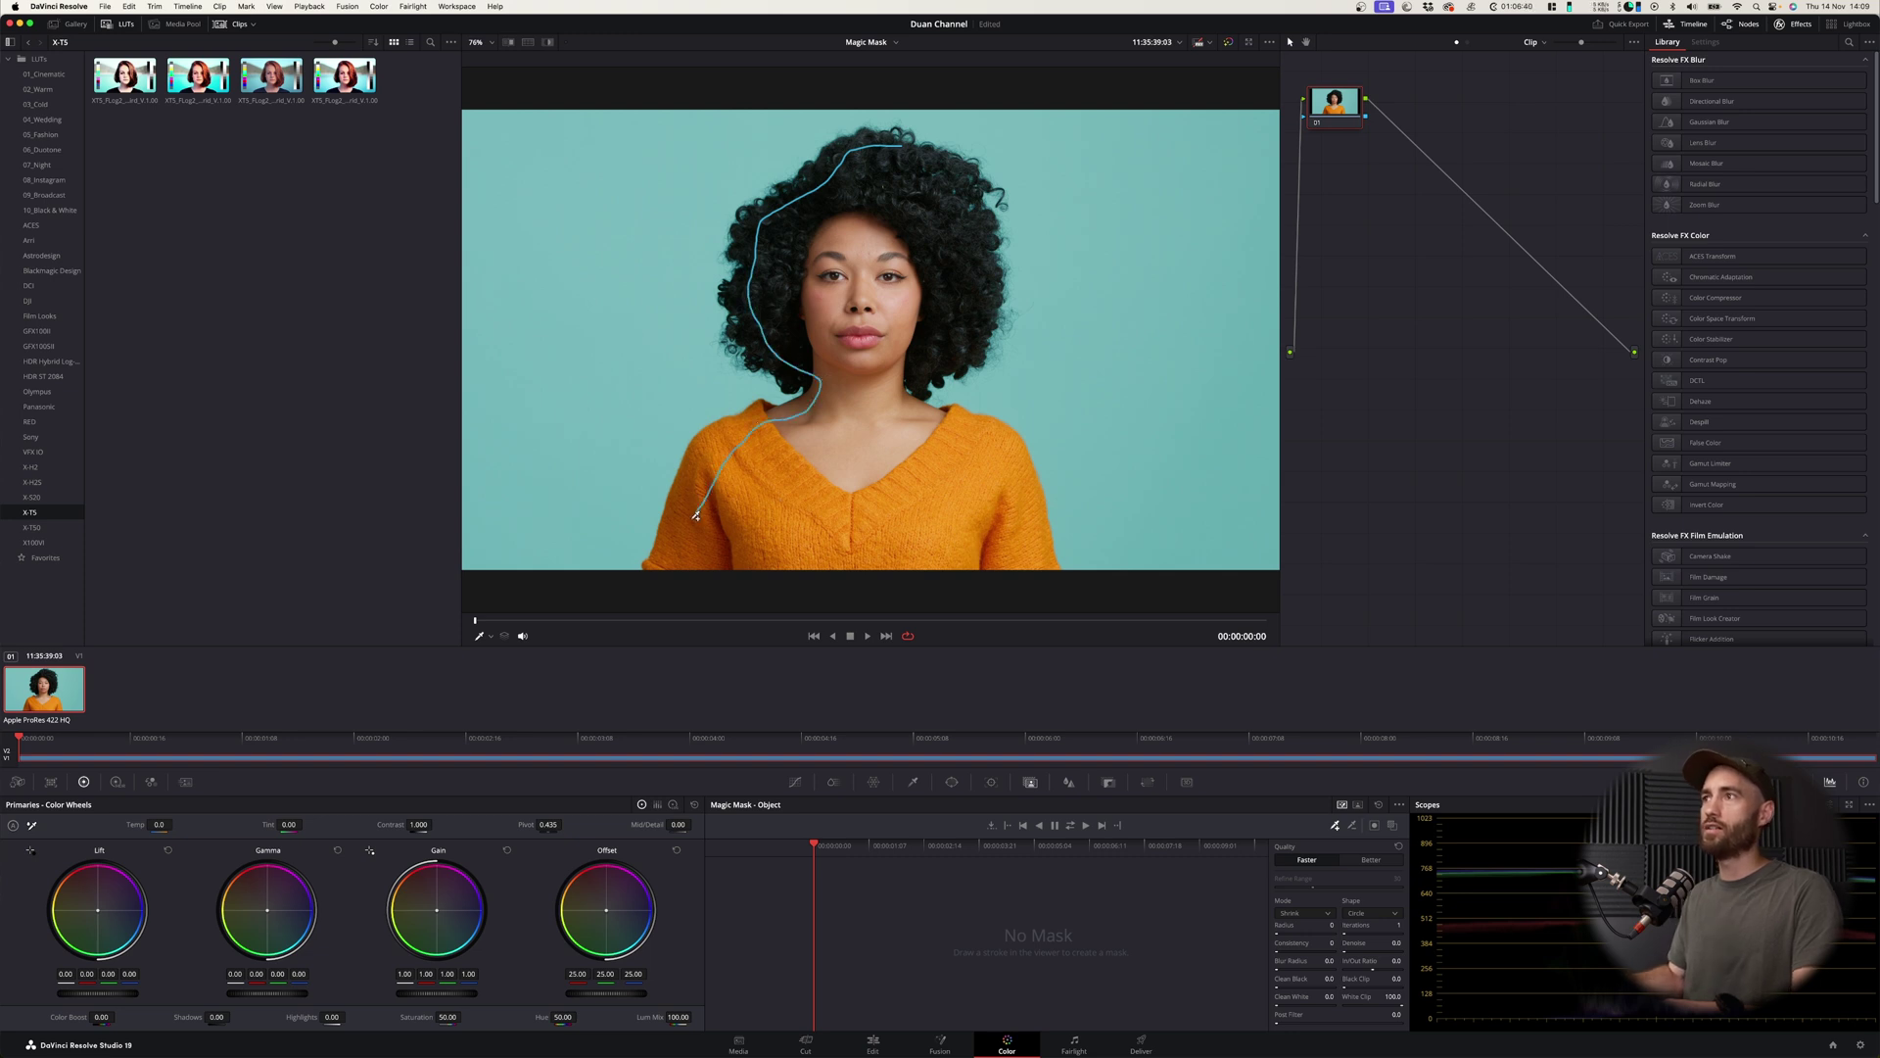
{"action": "left_click_drag", "start_coordinate": [873, 565], "coordinate": [987, 554]}
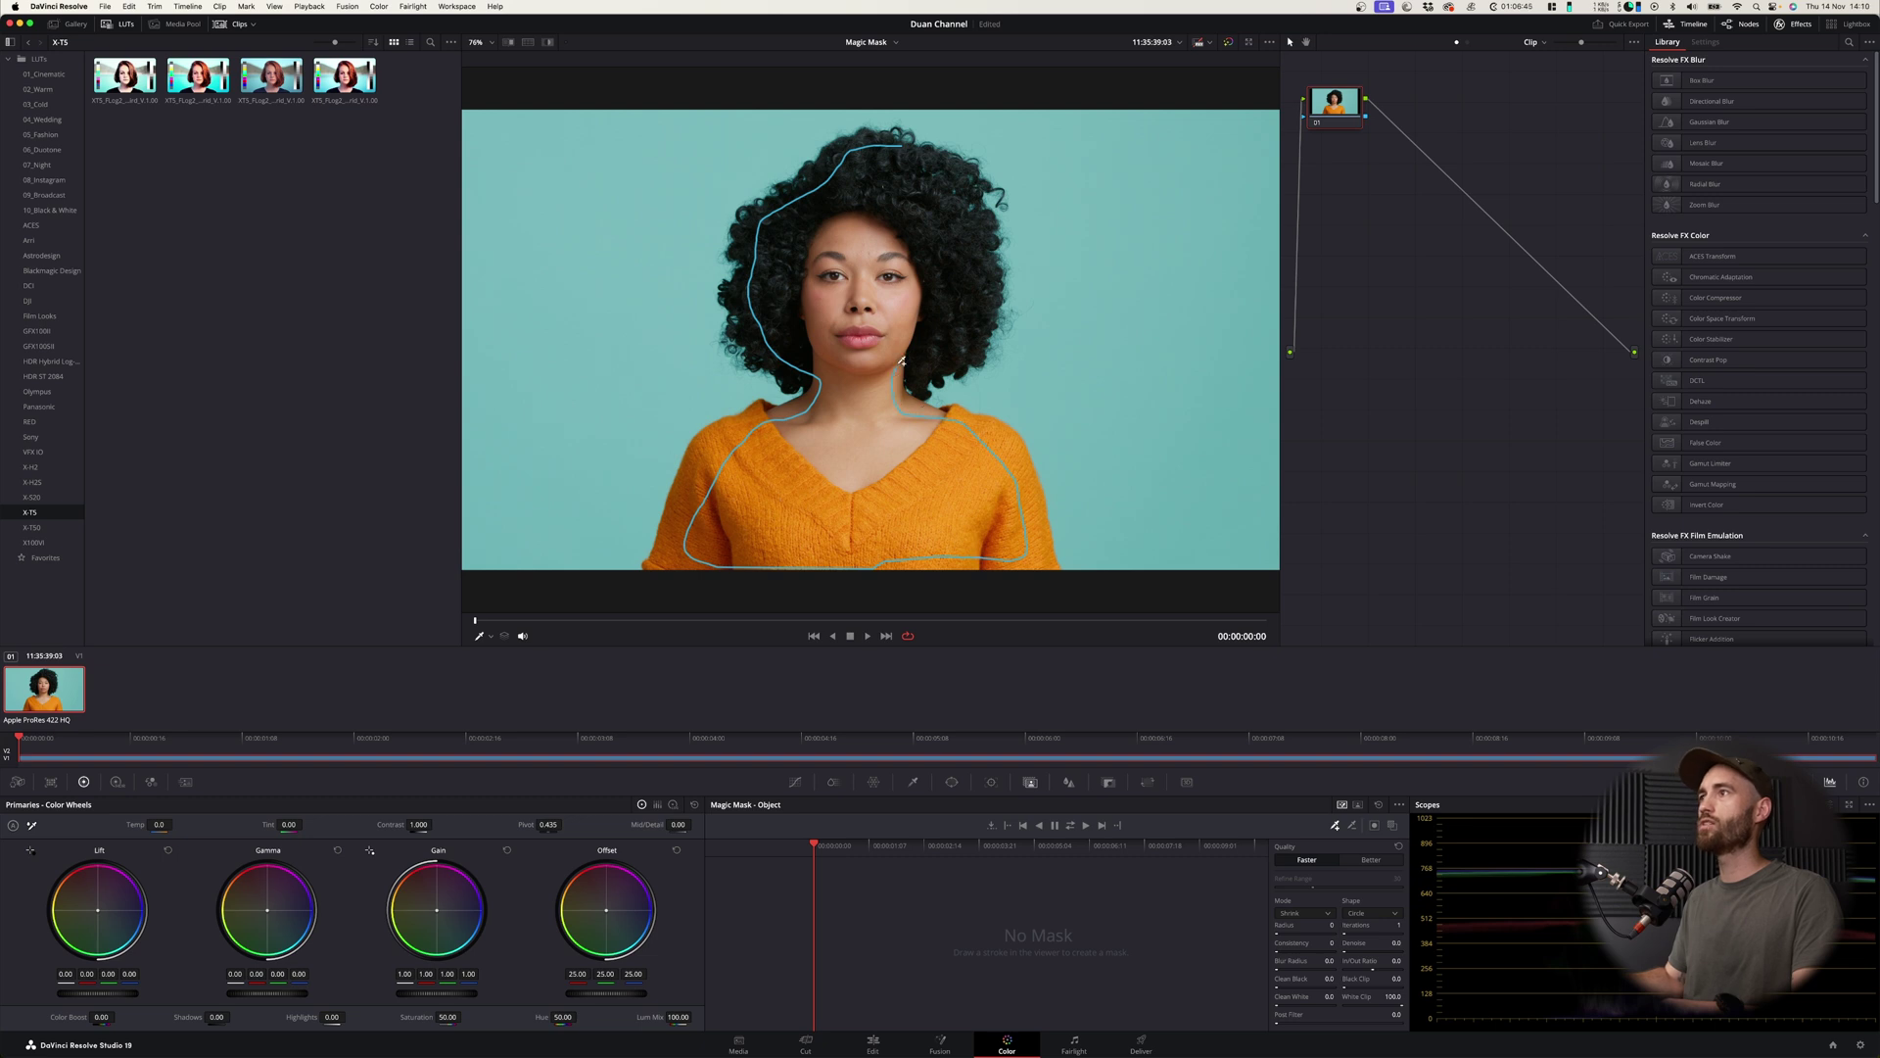
{"action": "left_click_drag", "start_coordinate": [982, 310], "coordinate": [985, 274]}
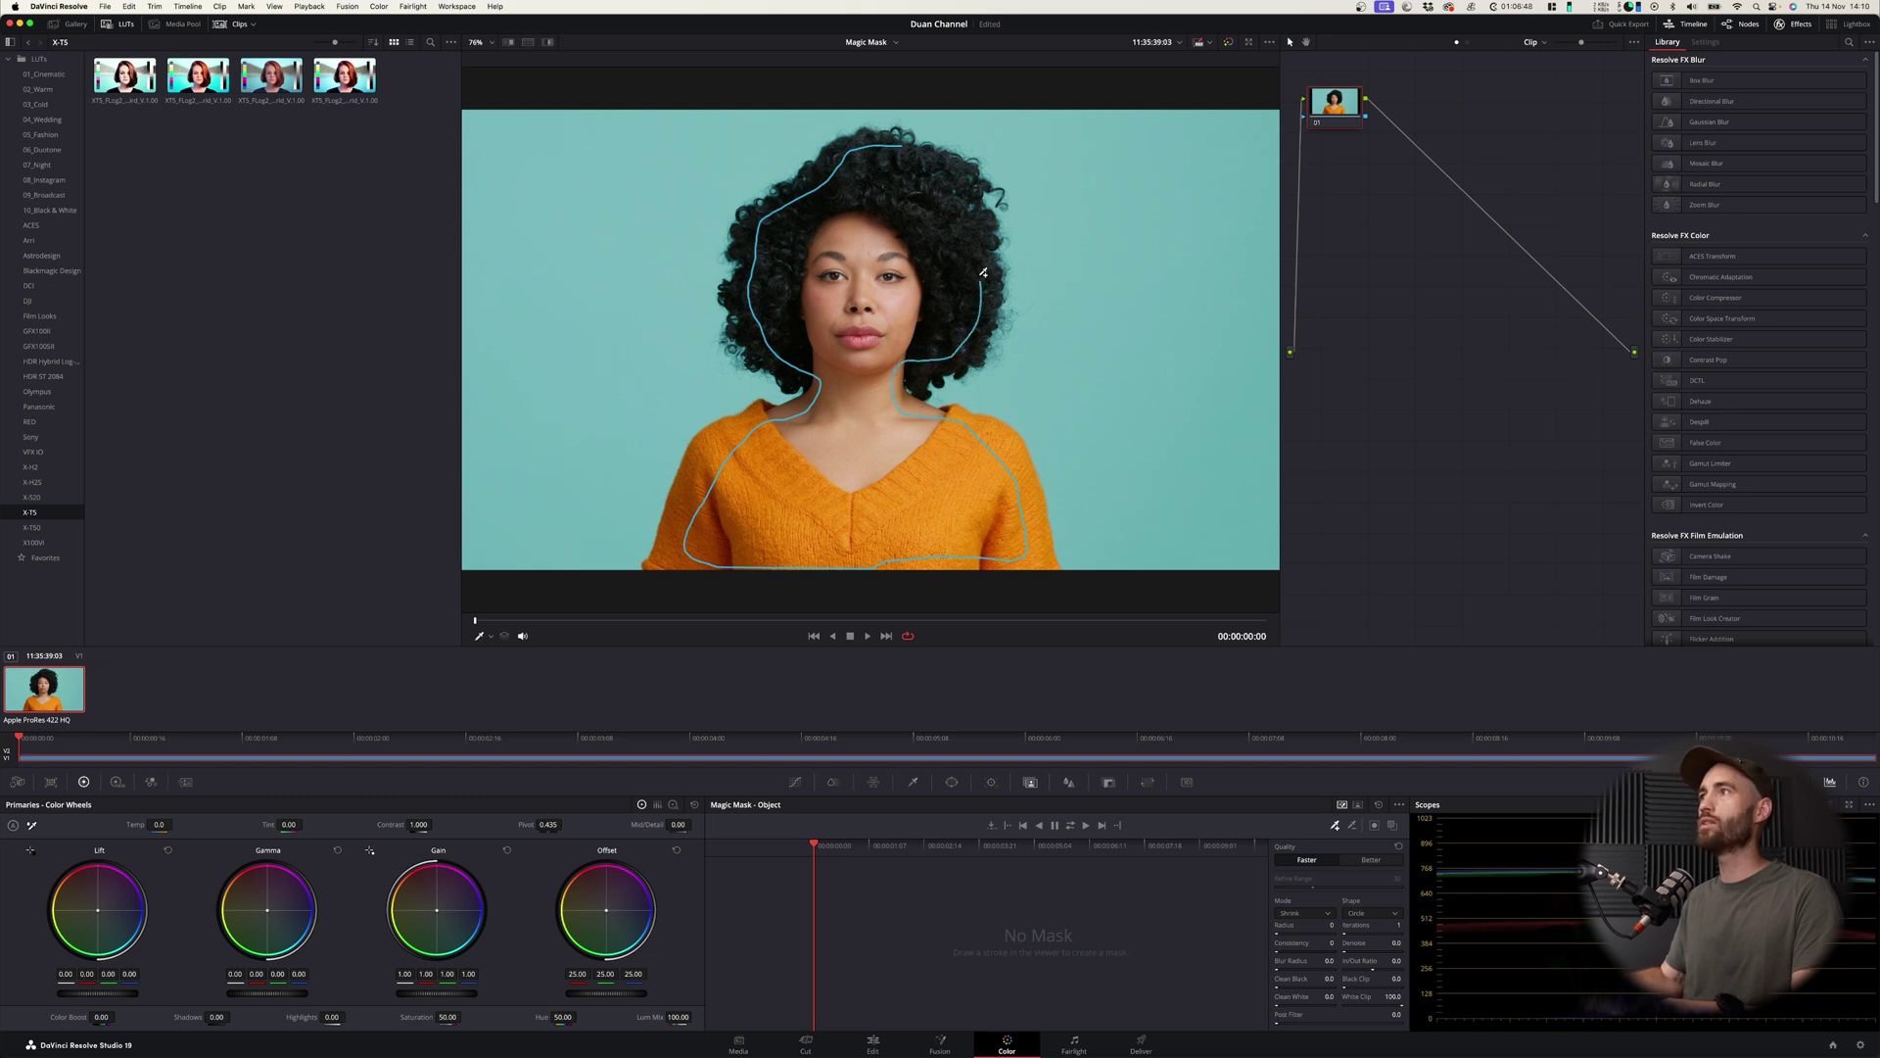
{"action": "left_click_drag", "start_coordinate": [962, 196], "coordinate": [906, 147]}
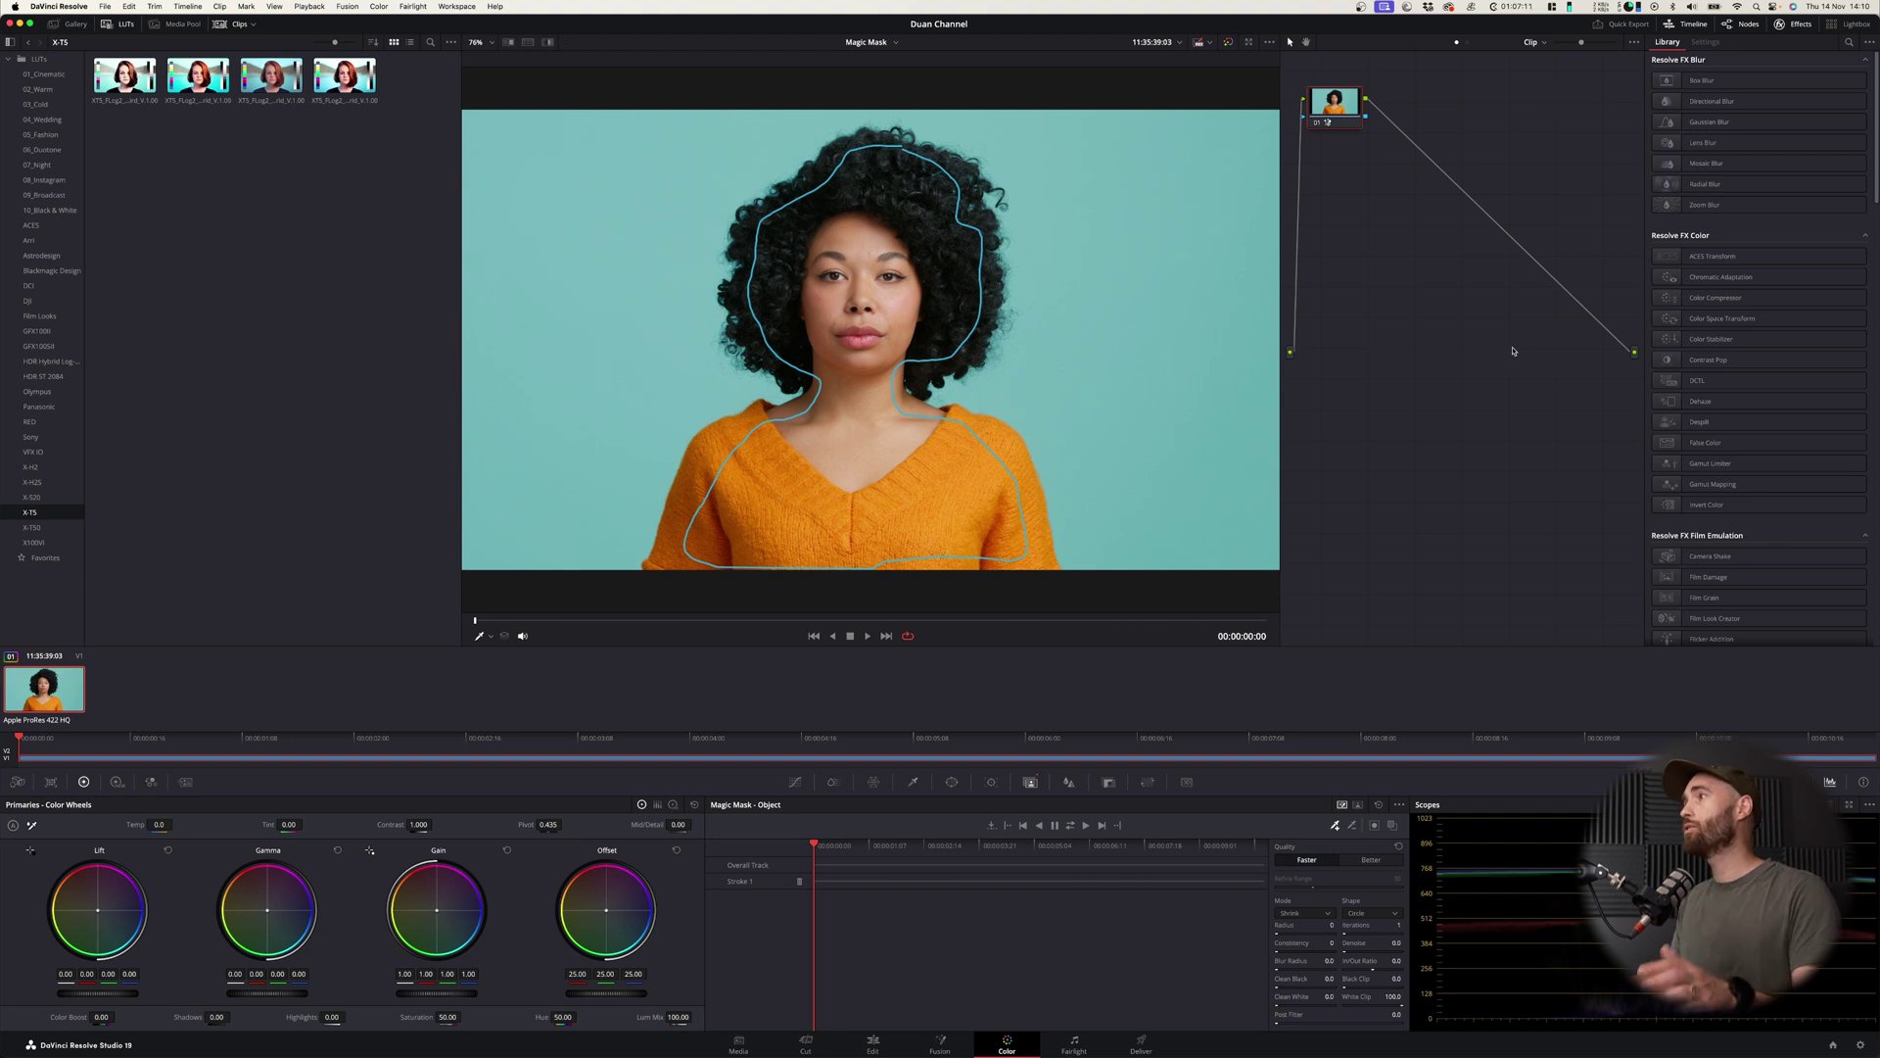
Add an alpha output to the Color page node graph.
{"action": "right_click", "coordinate": [1437, 322]}
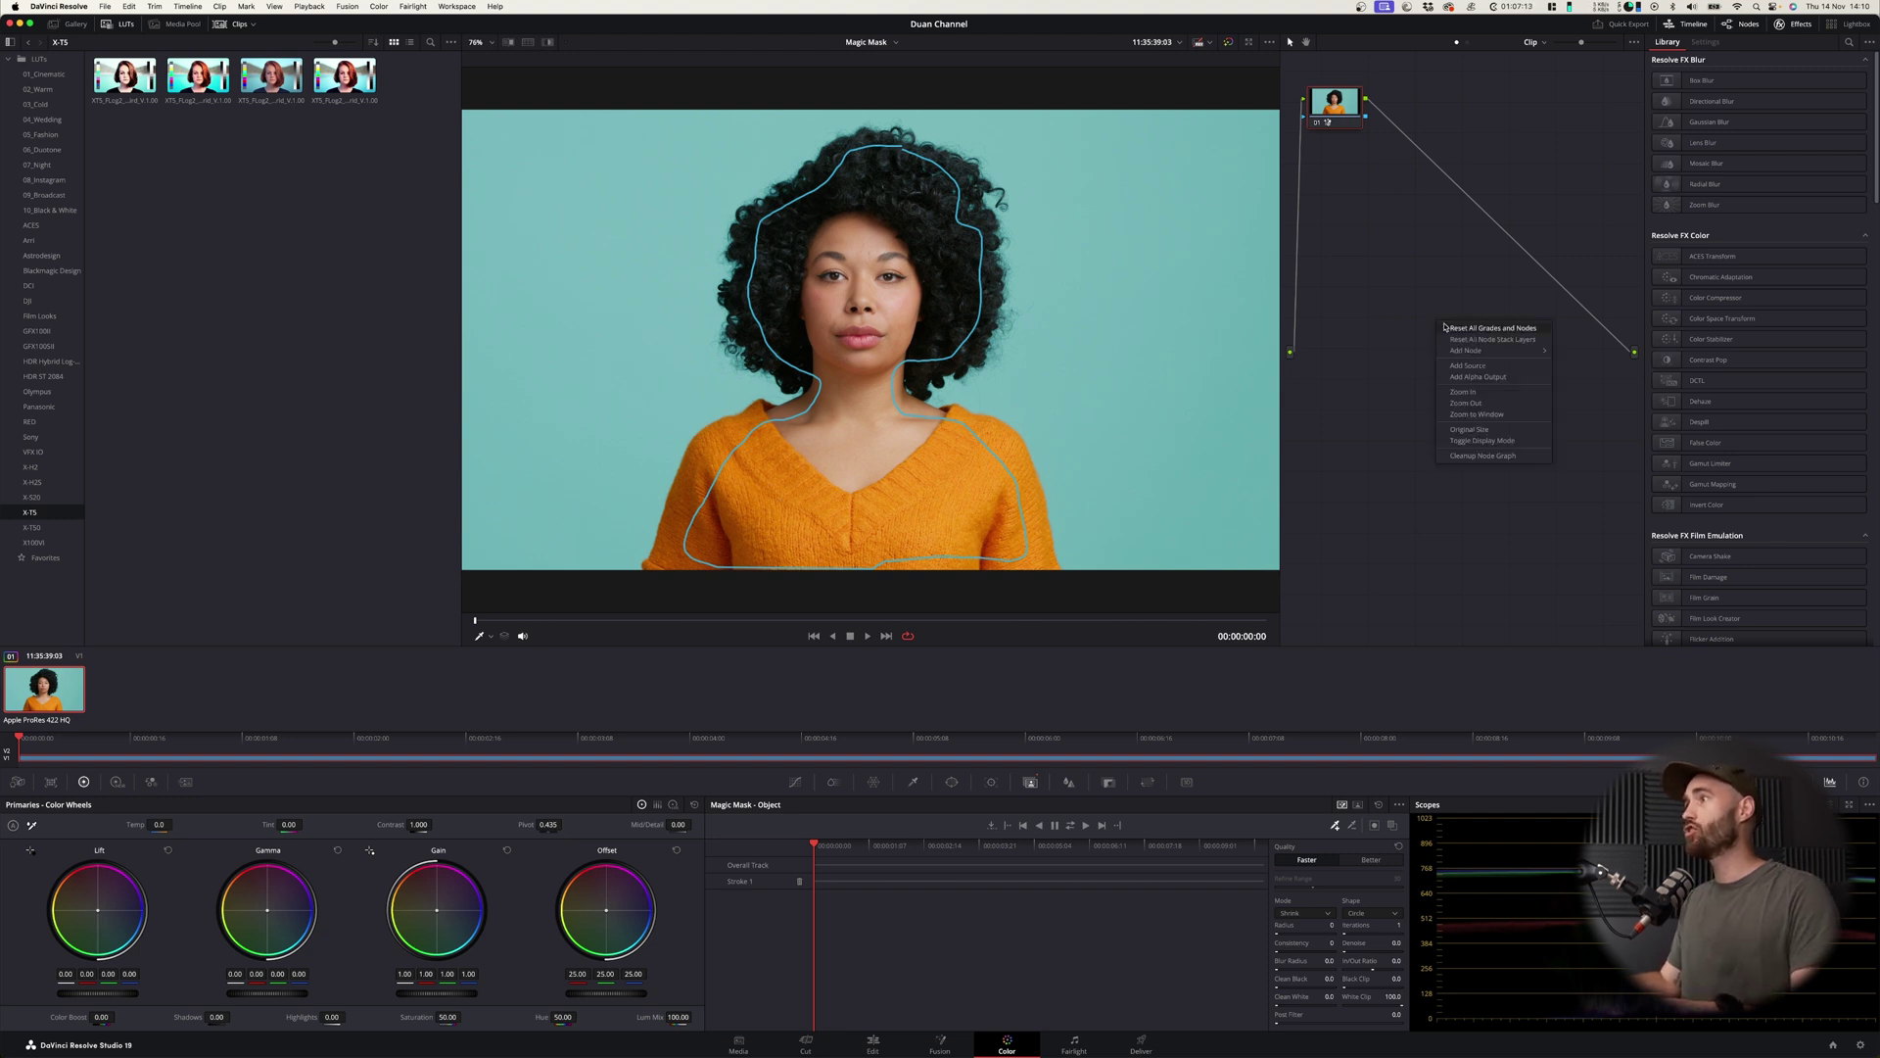
{"action": "left_click", "coordinate": [1487, 378]}
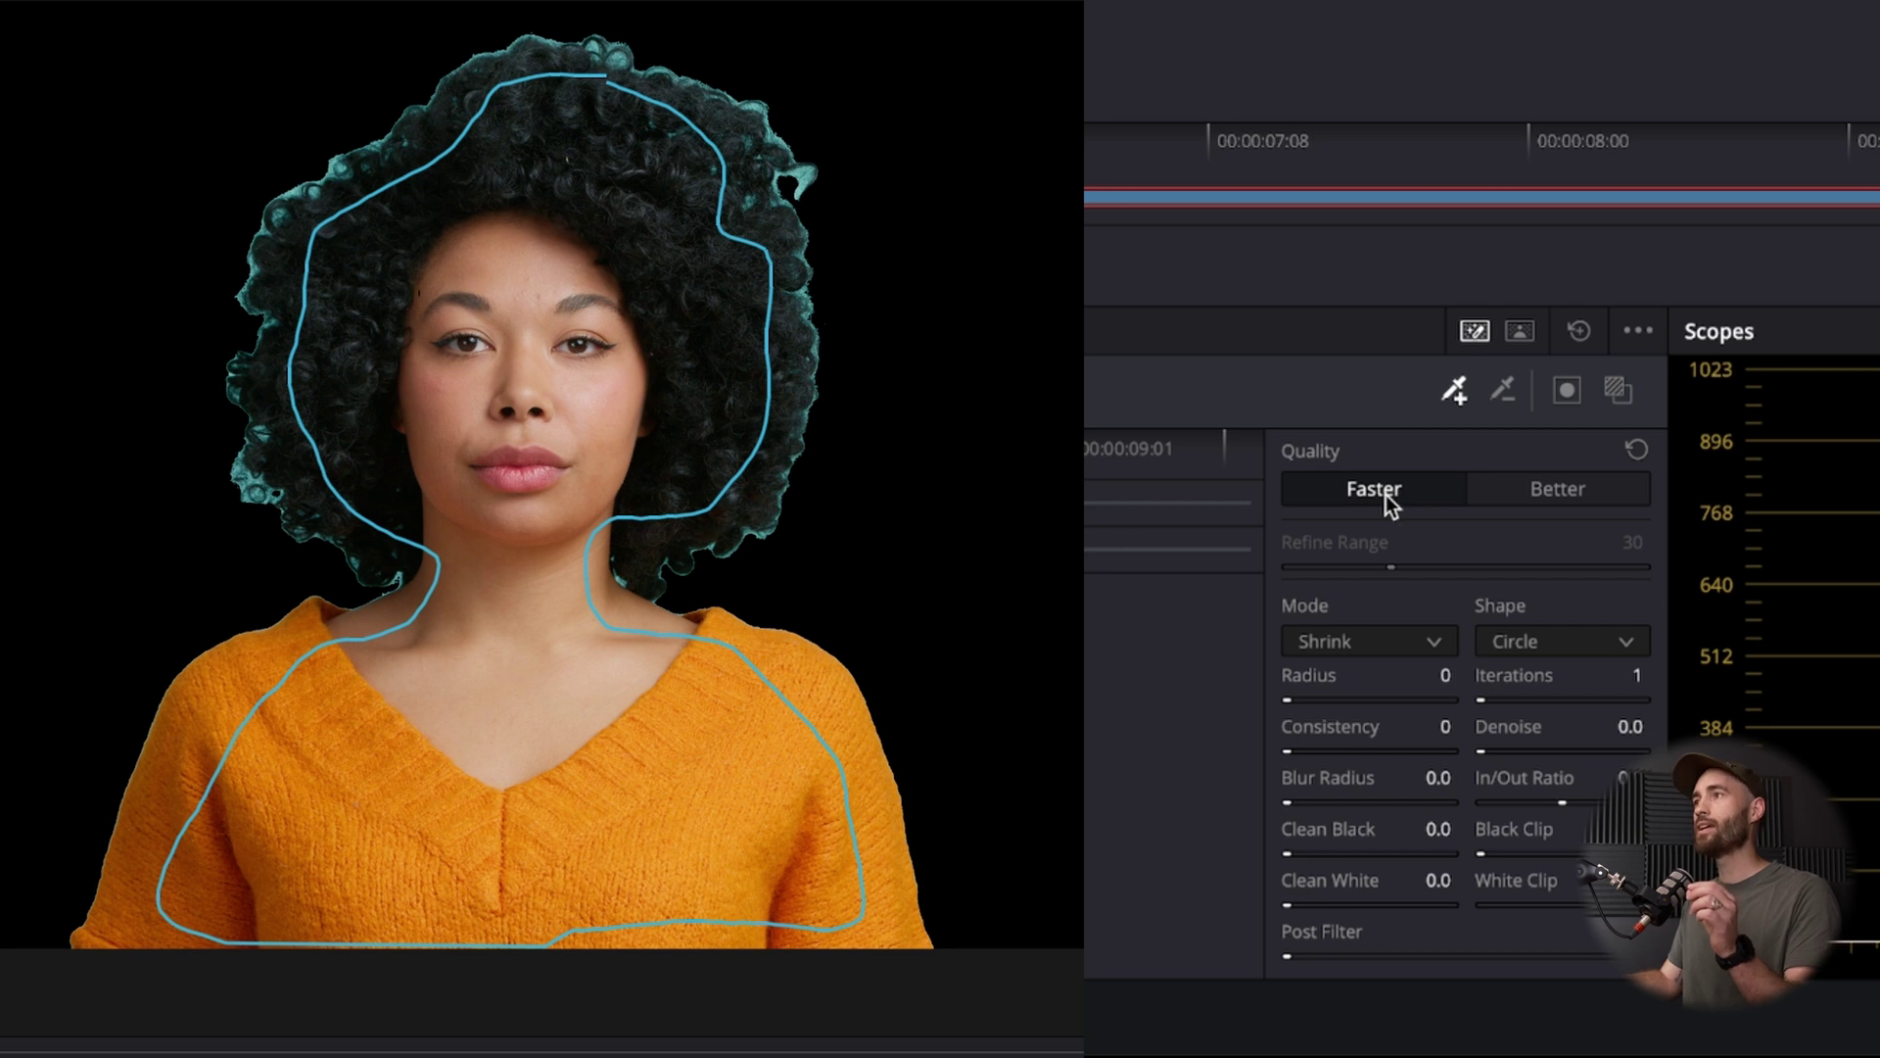
Set Magic Mask Quality to Better and raise the Refine Range slider.
{"action": "left_click", "coordinate": [1567, 490]}
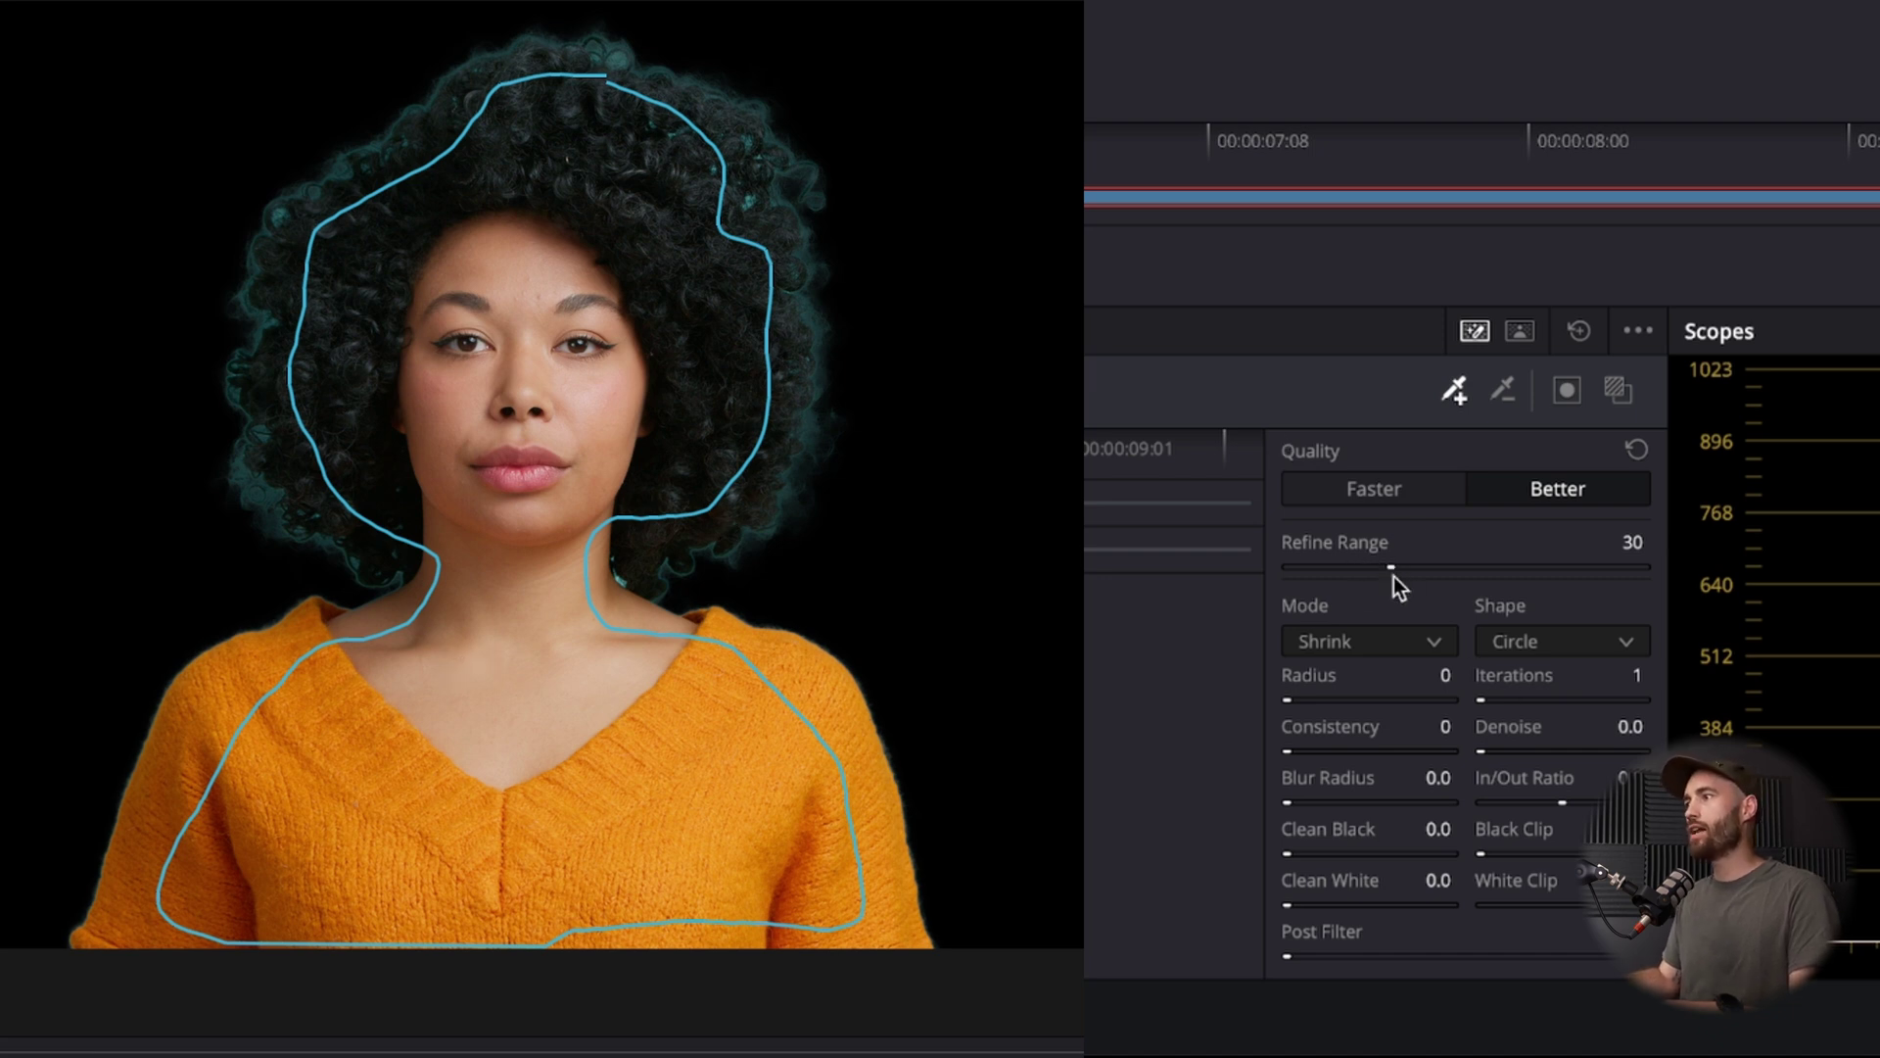
{"action": "left_click_drag", "start_coordinate": [1580, 566], "coordinate": [1497, 566]}
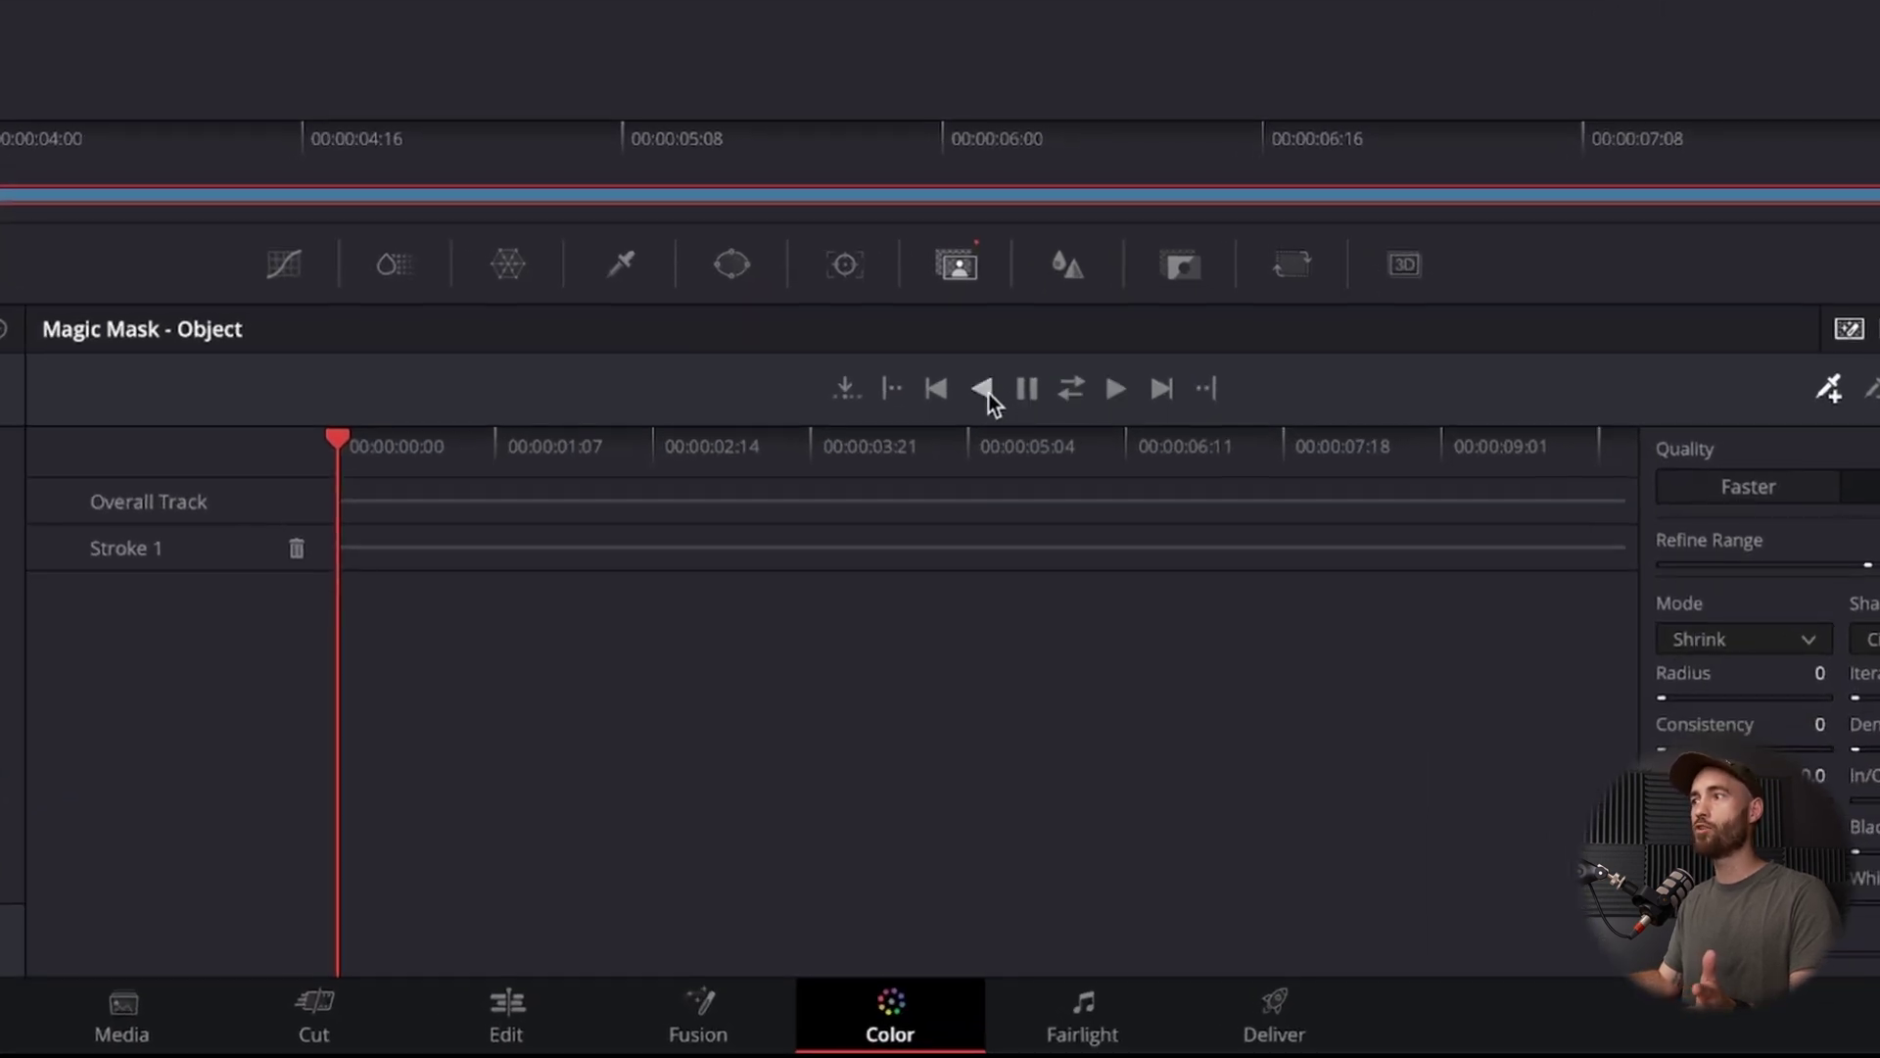
Track Stroke 1 forward through the clip and return to its start.
{"action": "left_click", "coordinate": [1117, 391]}
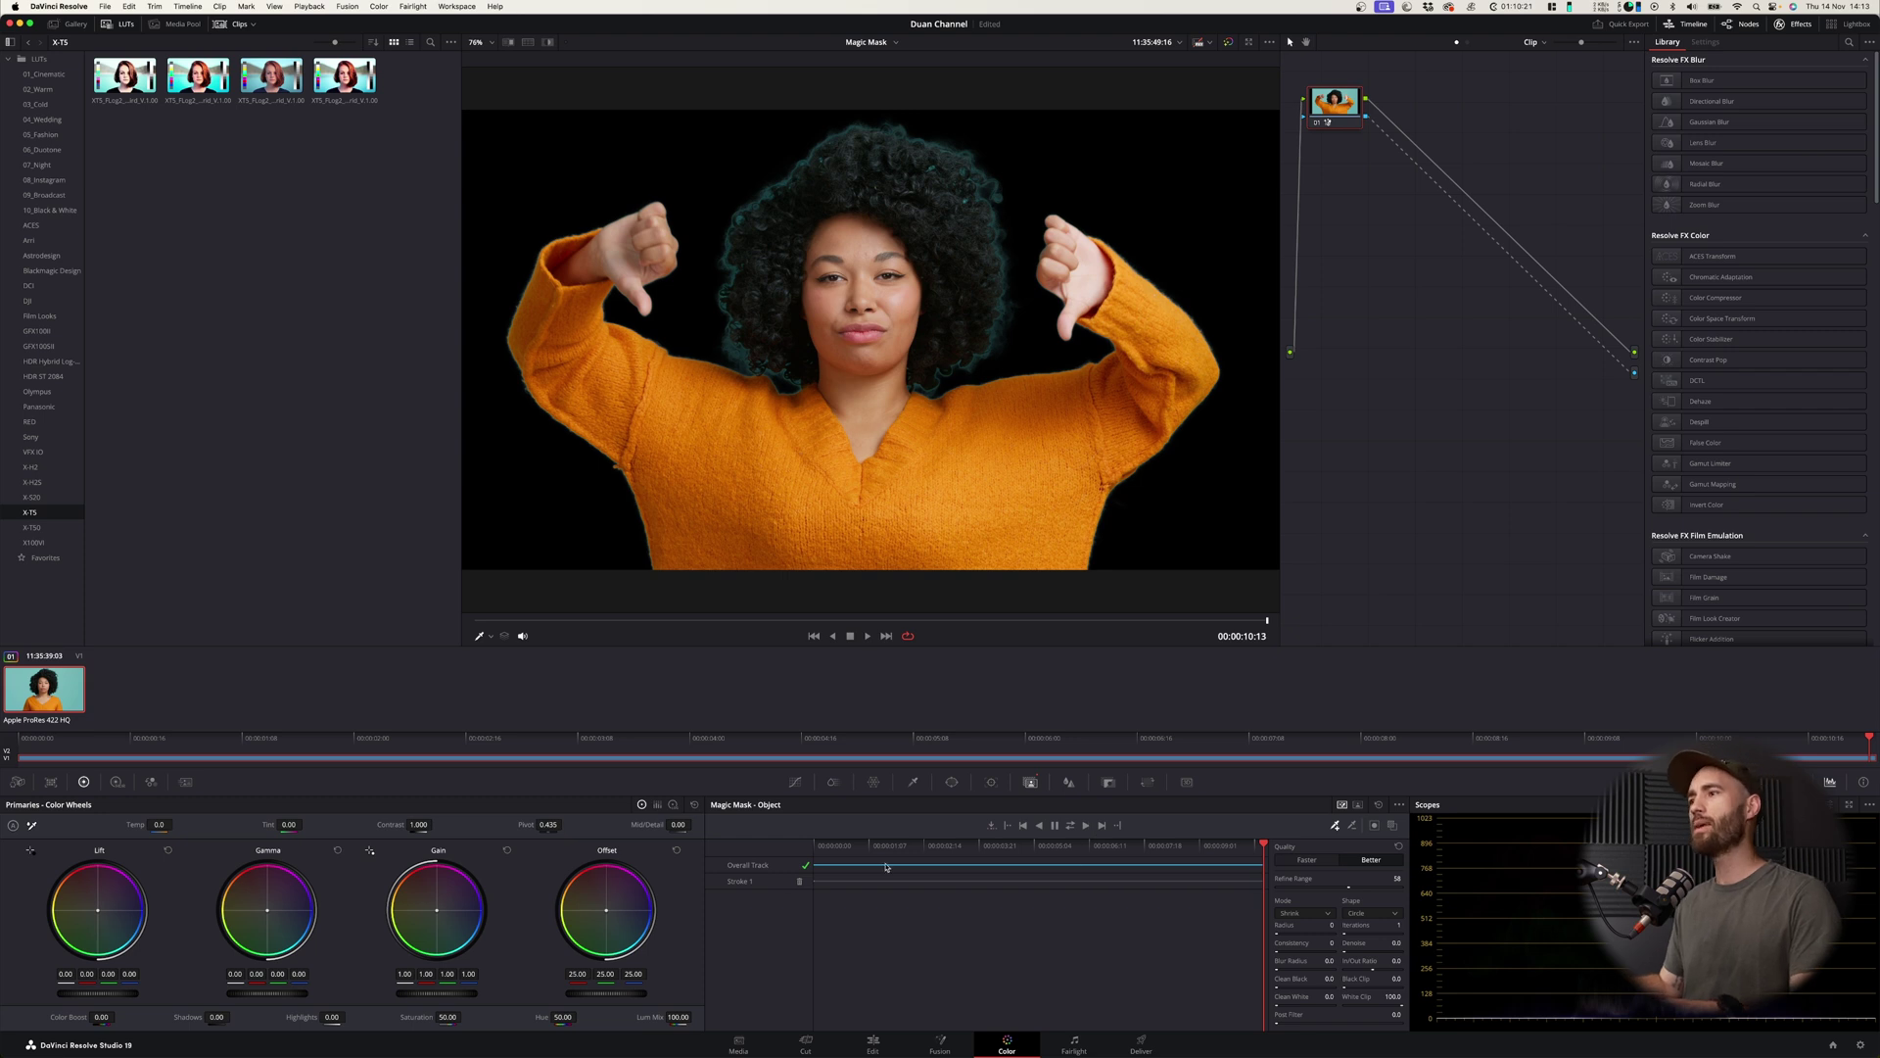
{"action": "left_click_drag", "start_coordinate": [1015, 858], "coordinate": [781, 828]}
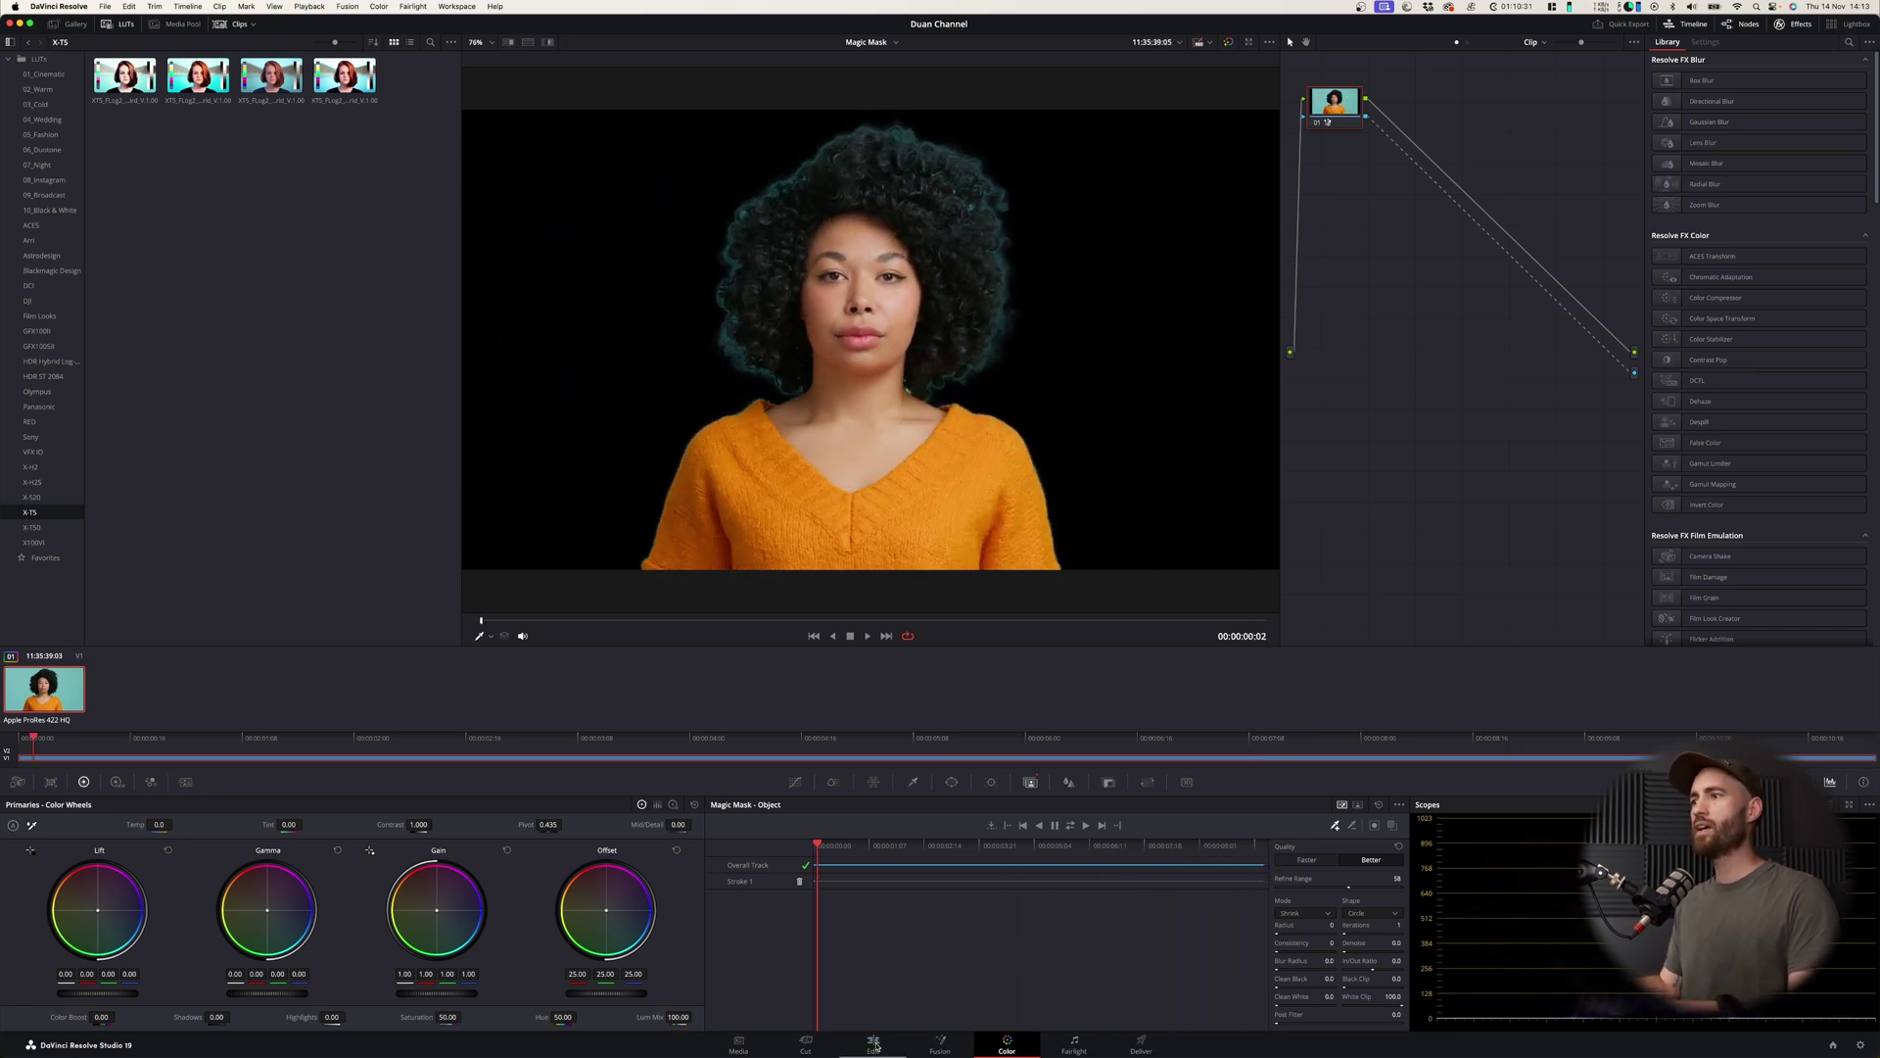
On the Edit page, move the woman's clip to V2 and lay the Paper generator on V1.
{"action": "left_click", "coordinate": [874, 1044]}
{"action": "left_click", "coordinate": [553, 816]}
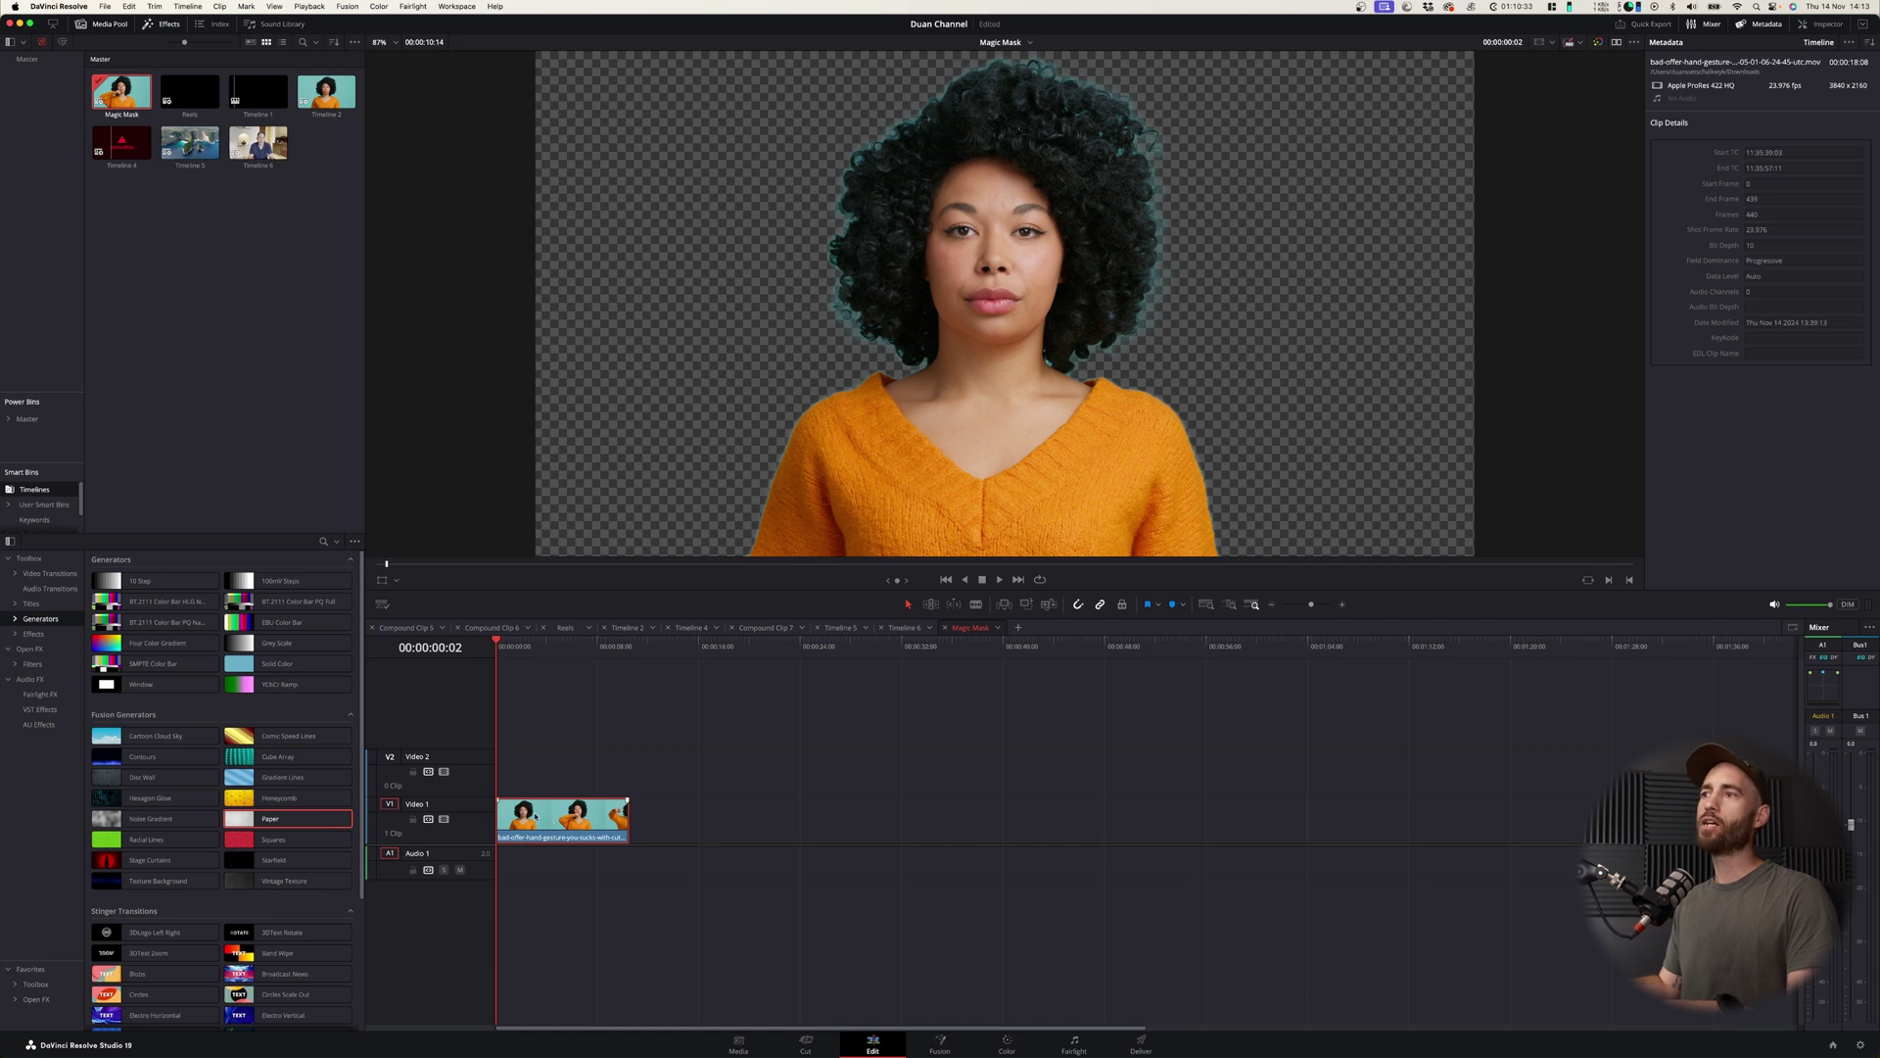
{"action": "left_click_drag", "start_coordinate": [535, 816], "coordinate": [537, 771]}
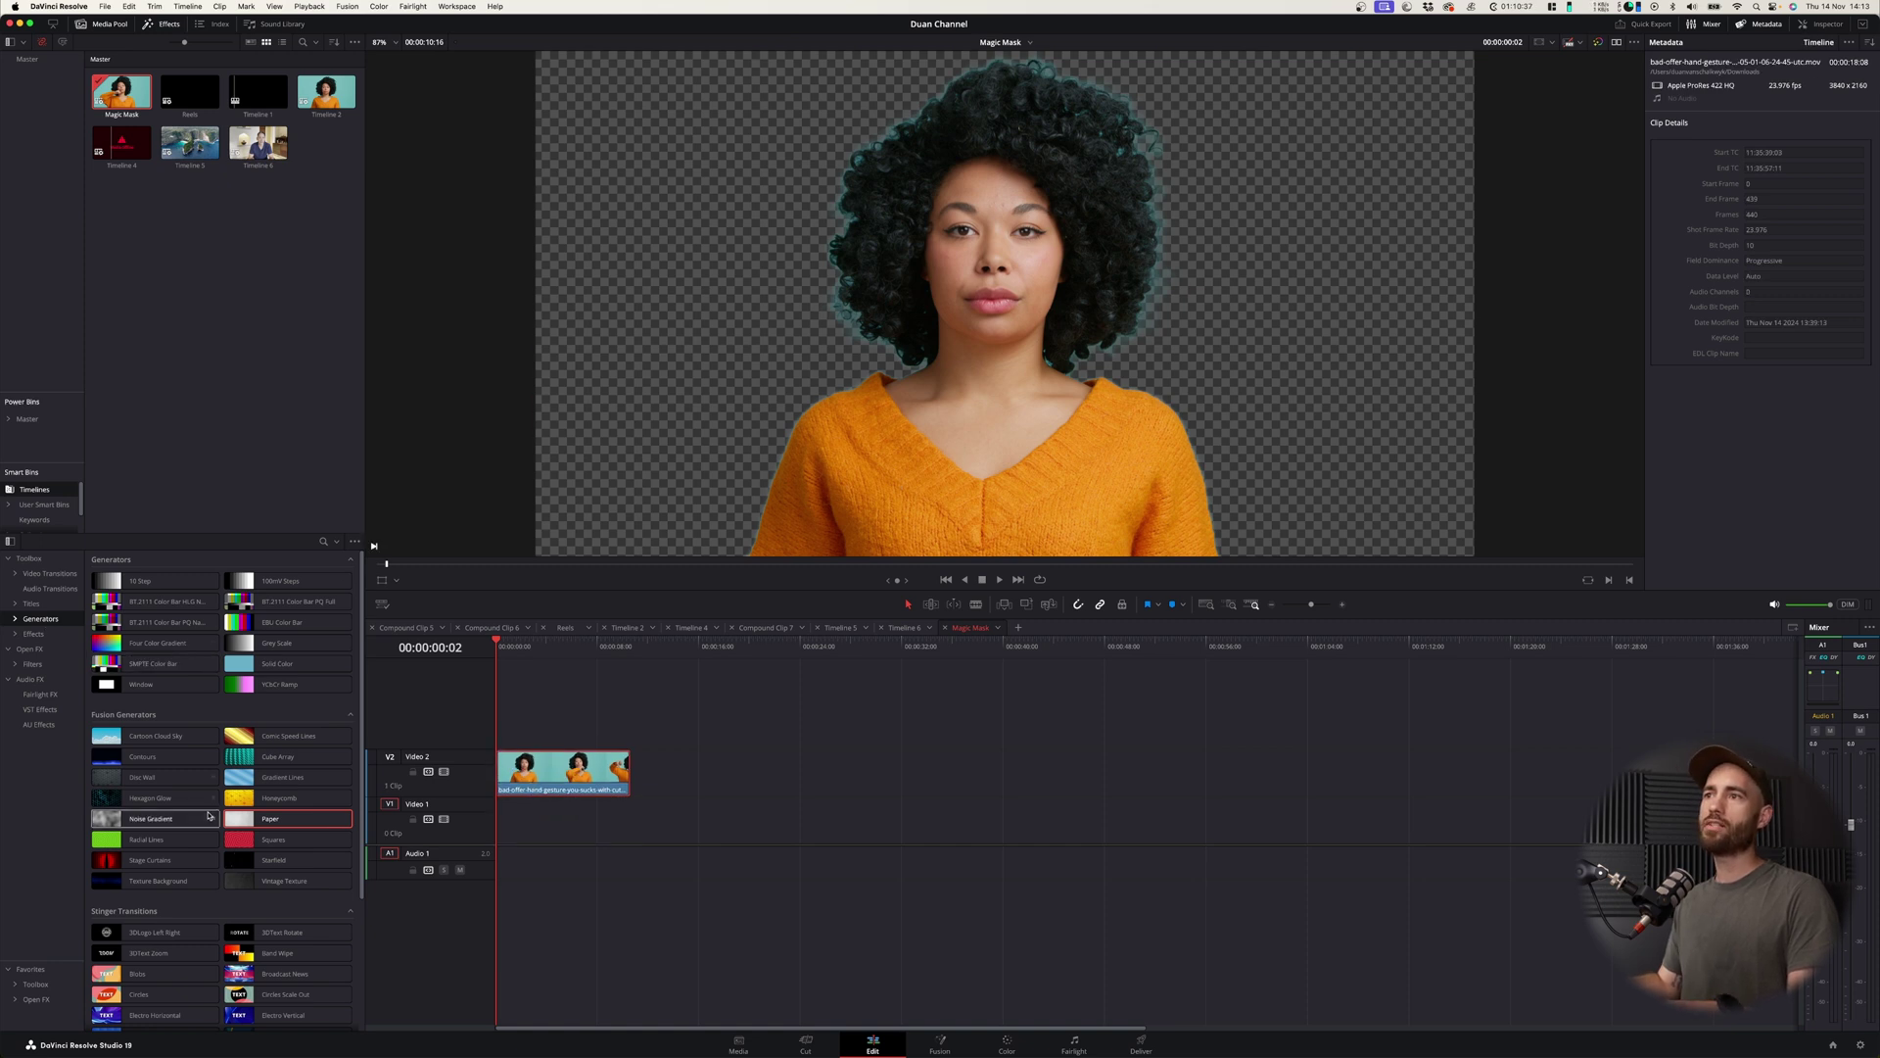
{"action": "left_click_drag", "start_coordinate": [244, 821], "coordinate": [623, 821]}
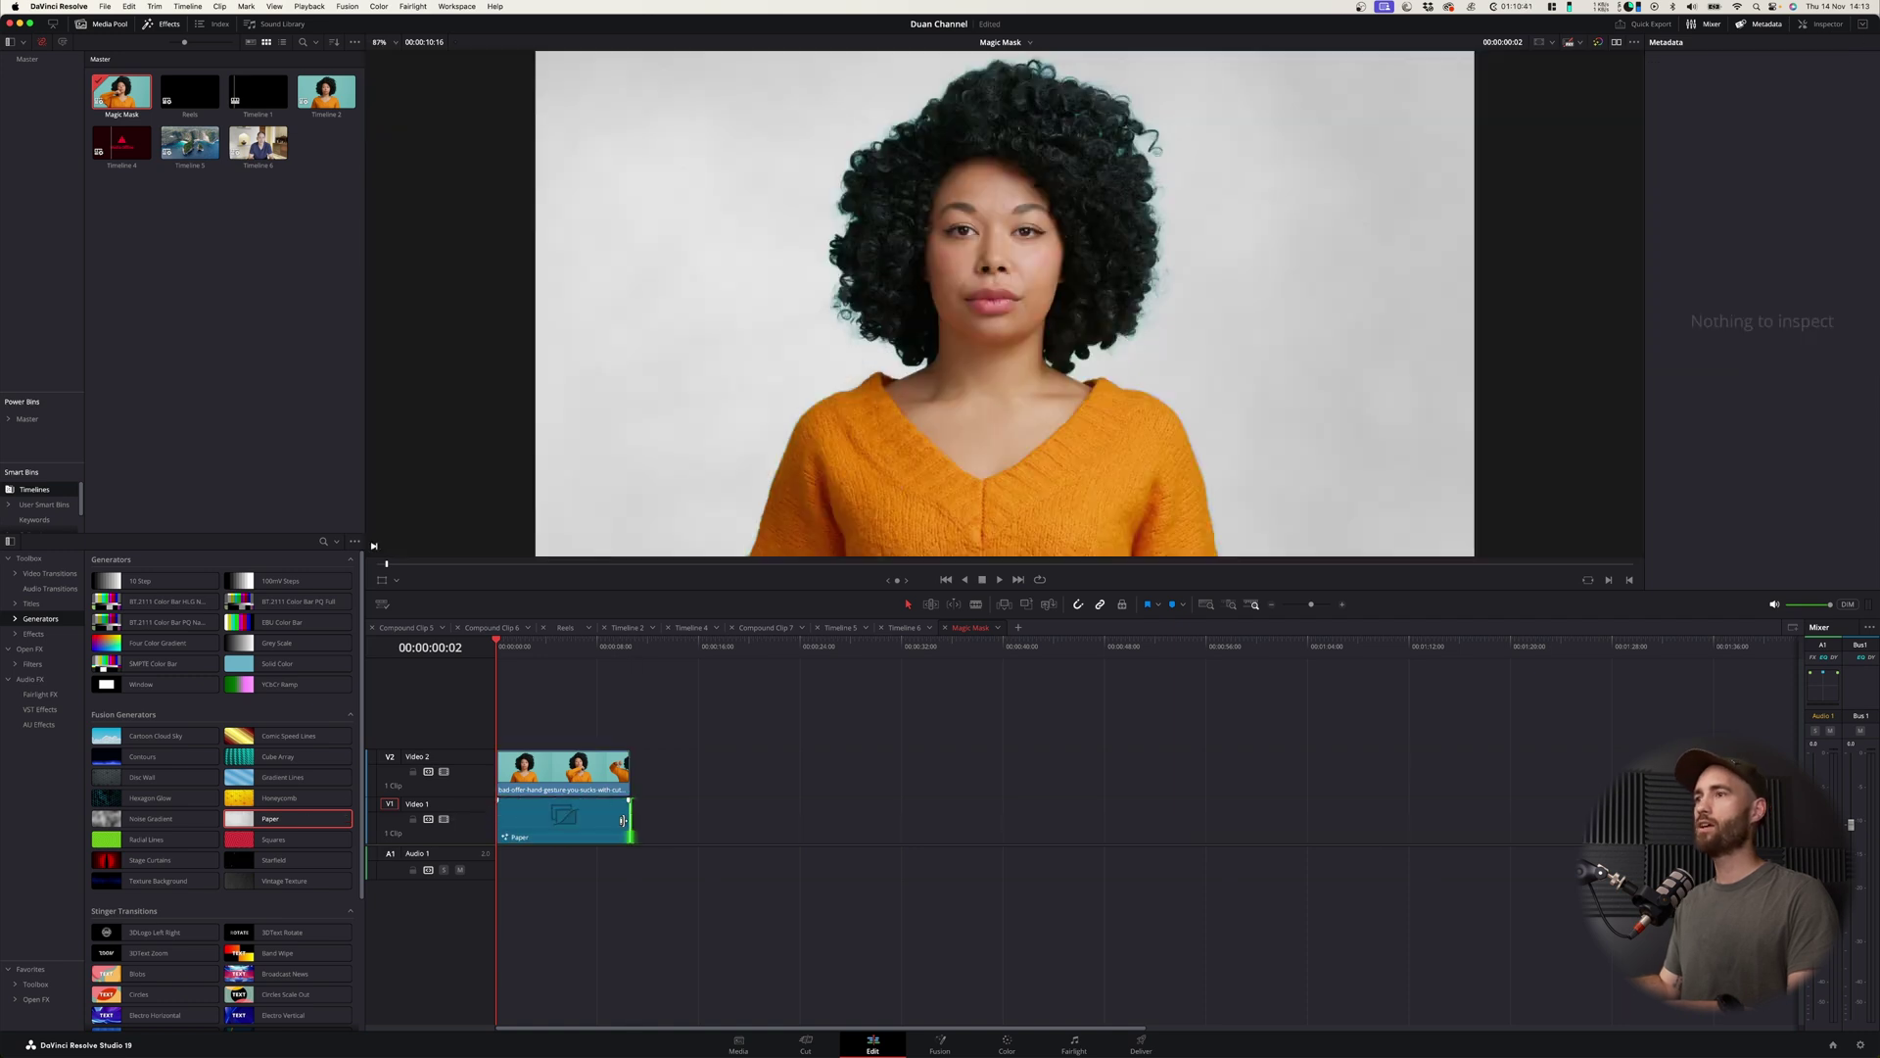
{"action": "left_click_drag", "start_coordinate": [509, 647], "coordinate": [592, 656]}
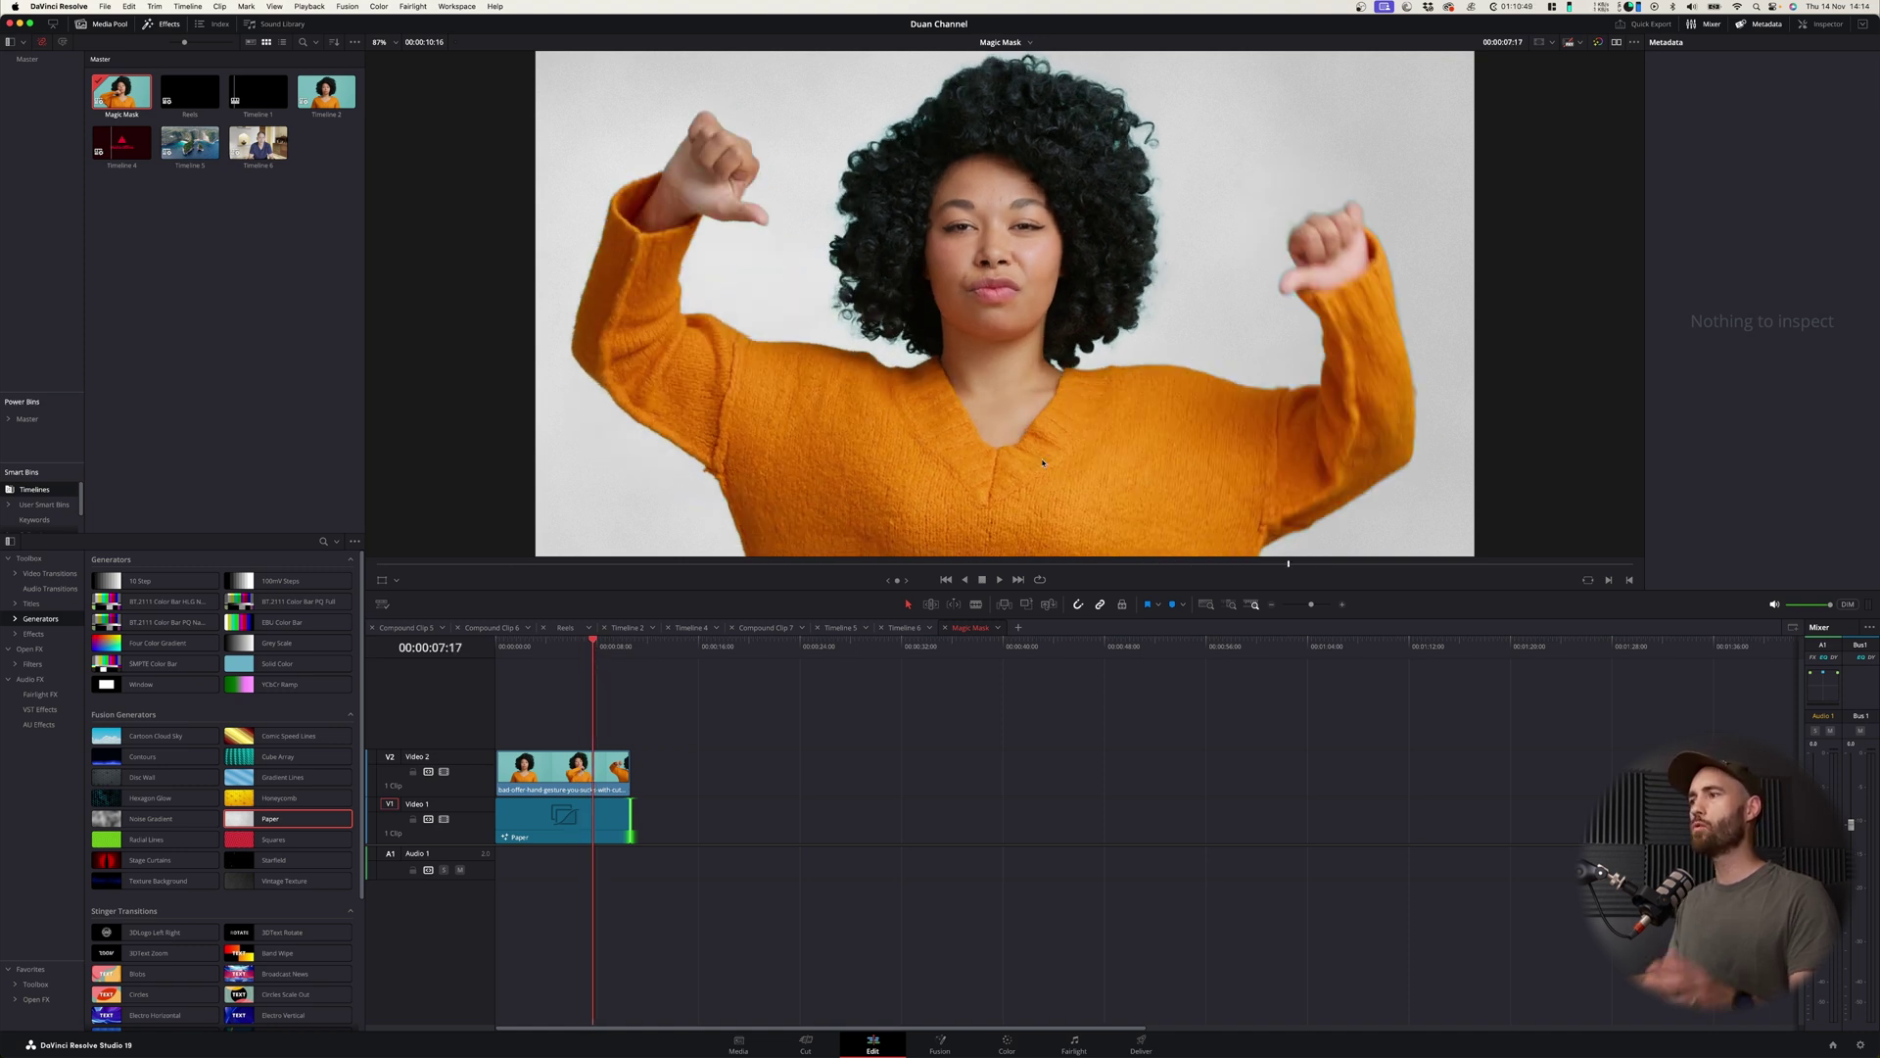
{"action": "left_click", "coordinate": [1008, 1046]}
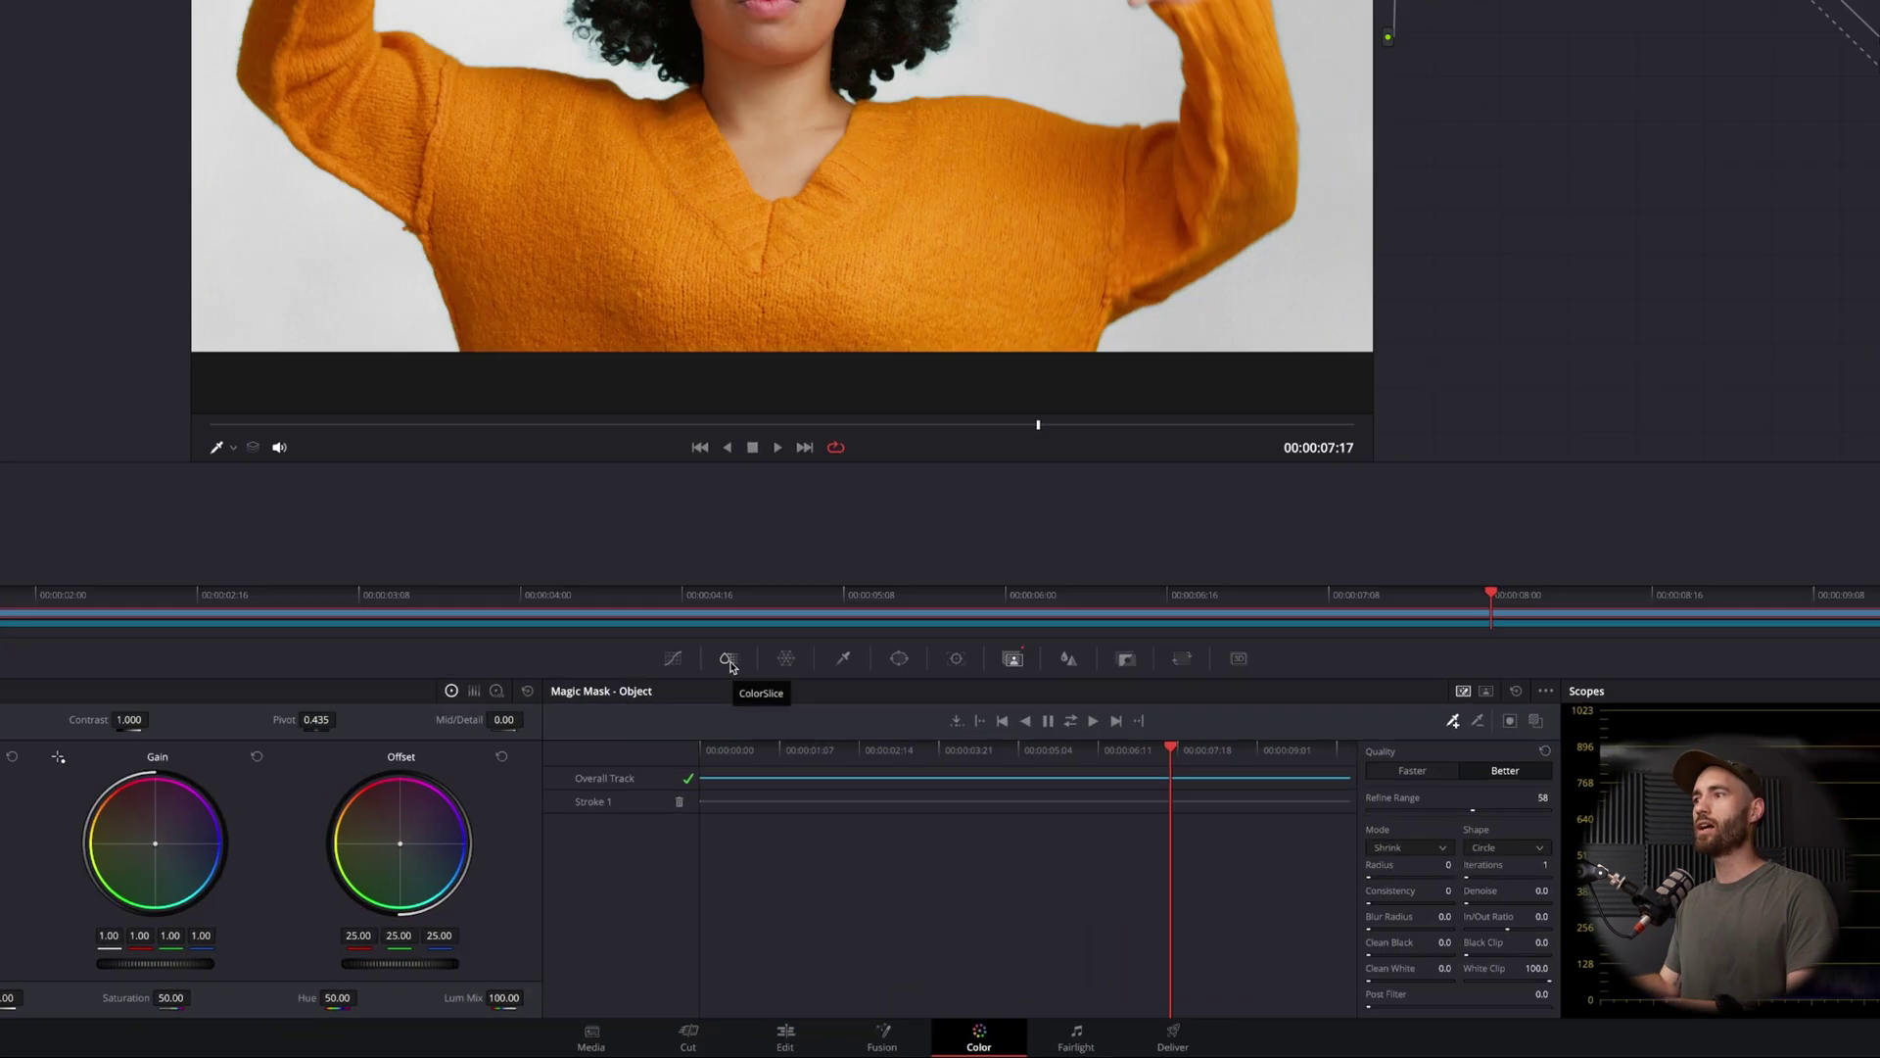
Lower Cyan saturation in ColorSlice from 1.00 to 0.03.
{"action": "left_click", "coordinate": [834, 783]}
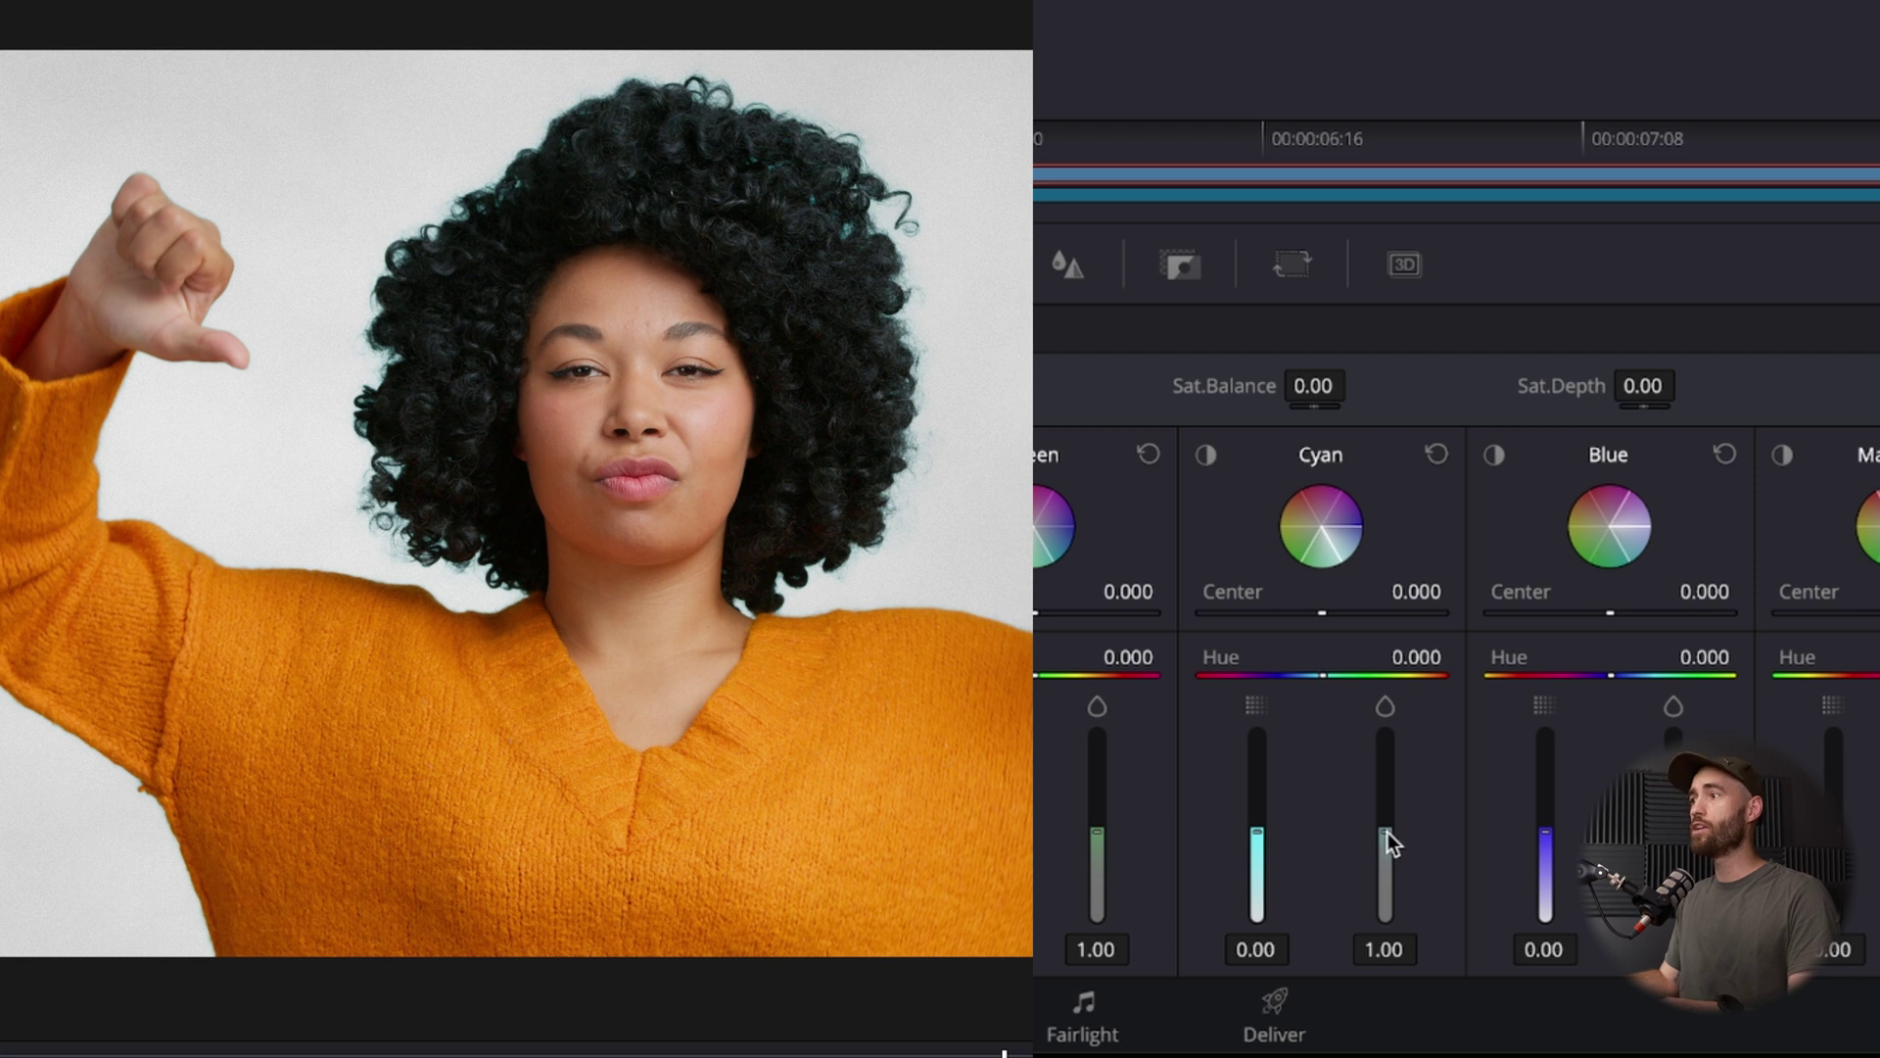
{"action": "left_click_drag", "start_coordinate": [1384, 839], "coordinate": [1384, 918]}
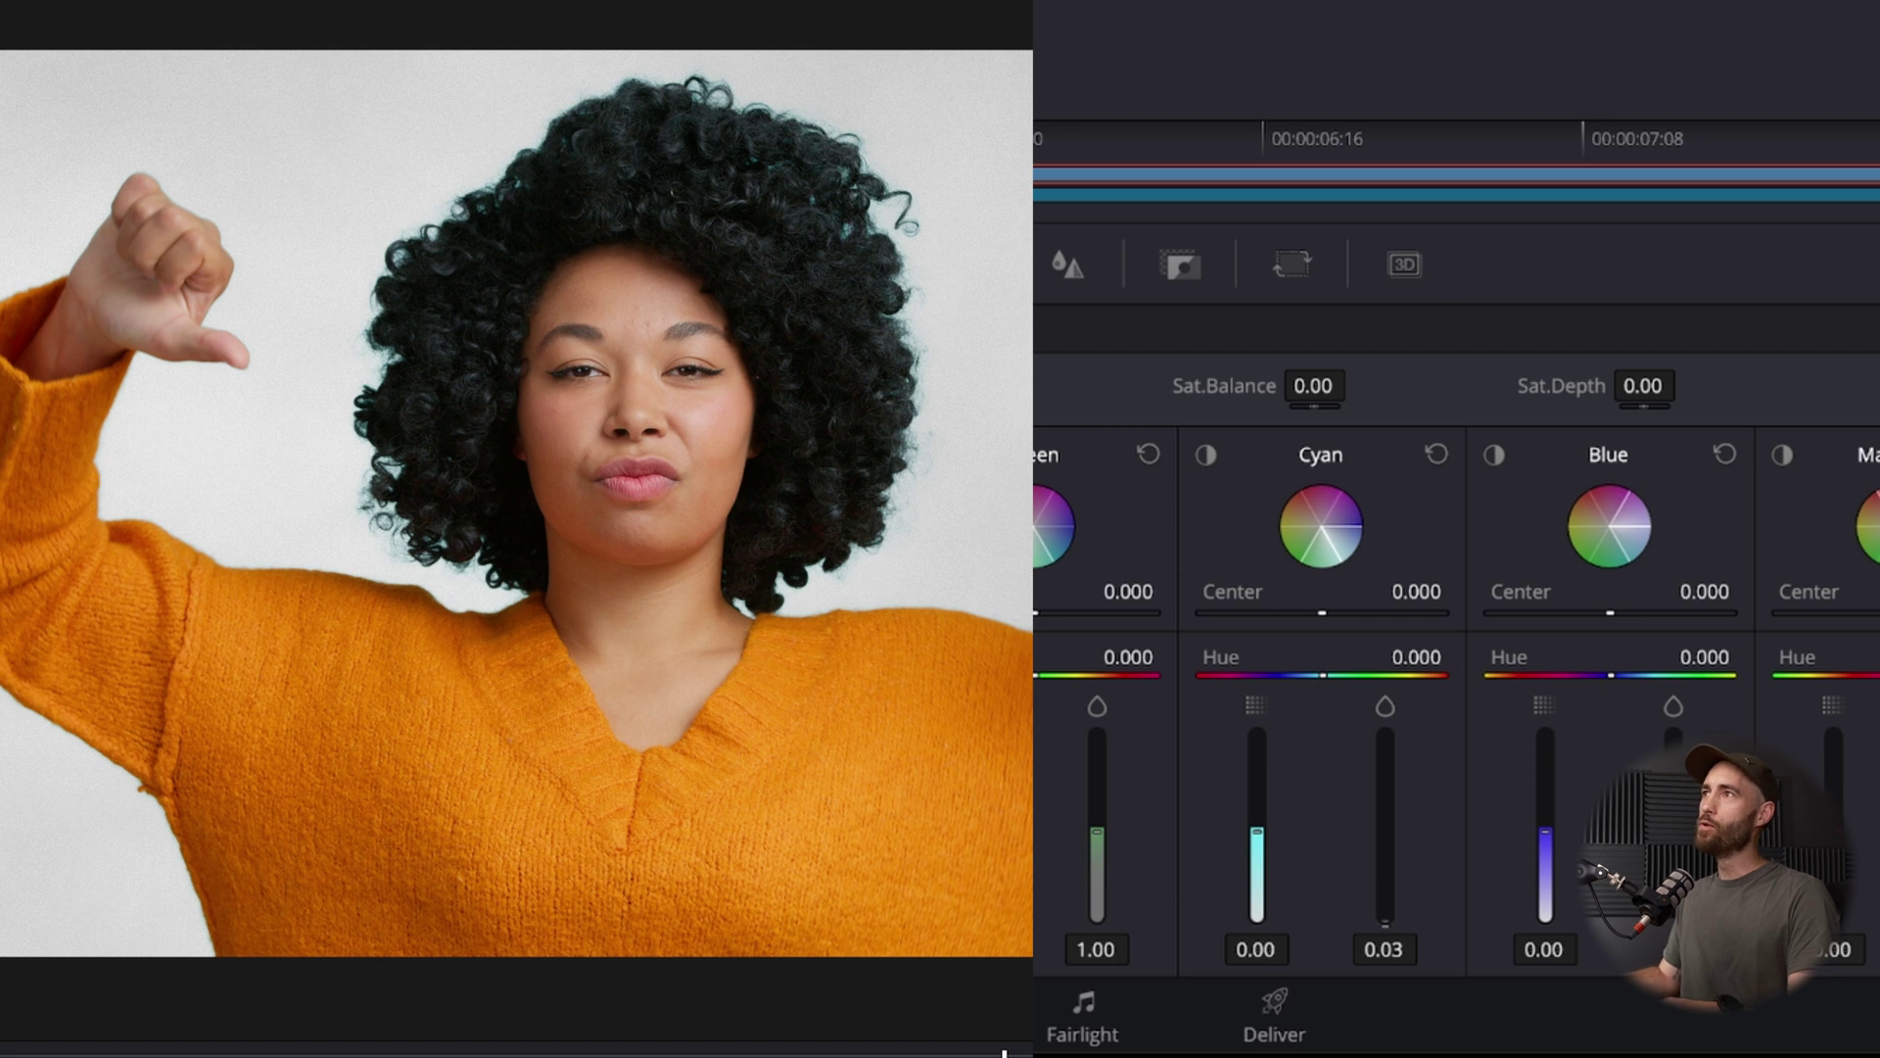